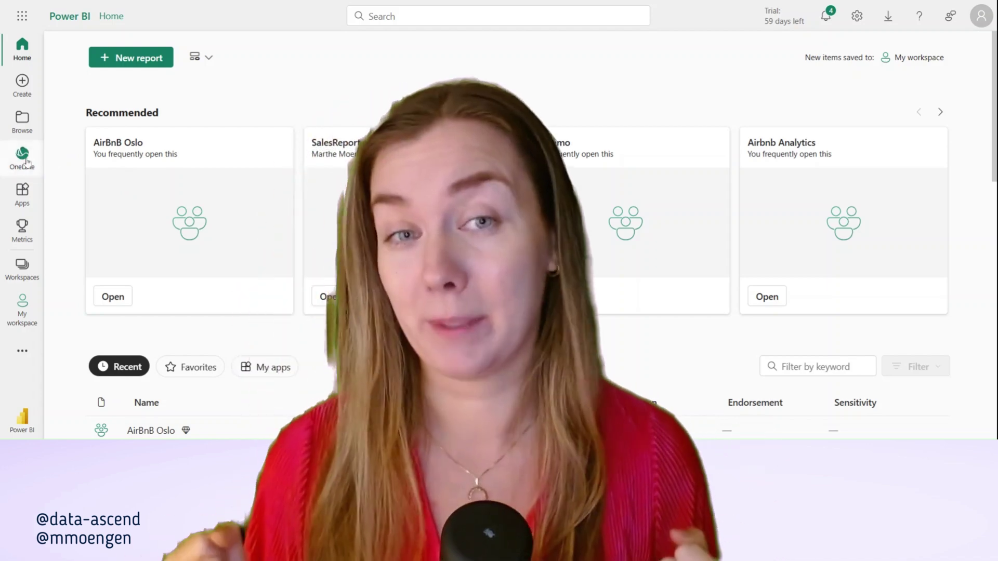
Open the OneLake catalog and filter it to the SCM domain (All SCM).
{"action": "left_click", "coordinate": [27, 163]}
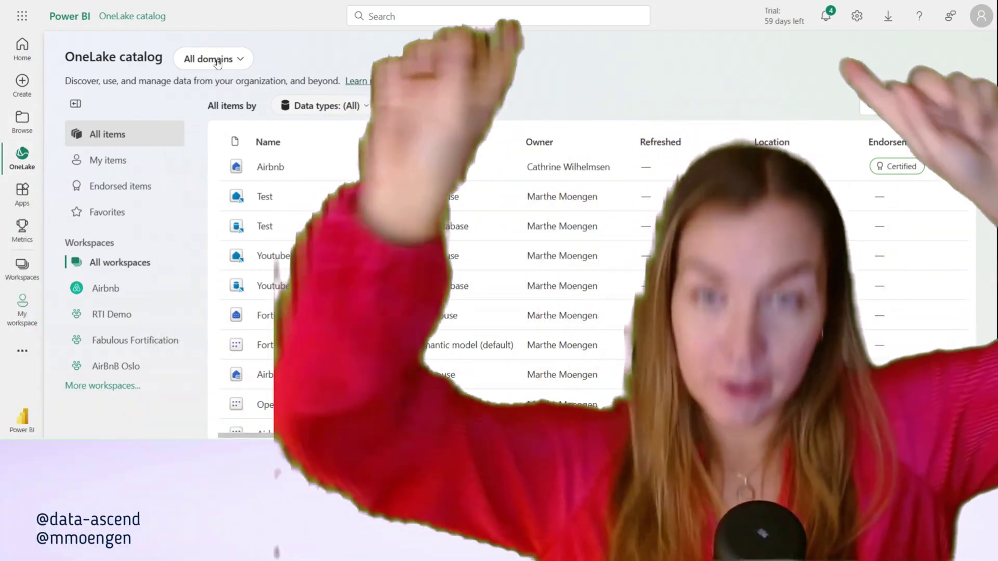
{"action": "left_click", "coordinate": [208, 59]}
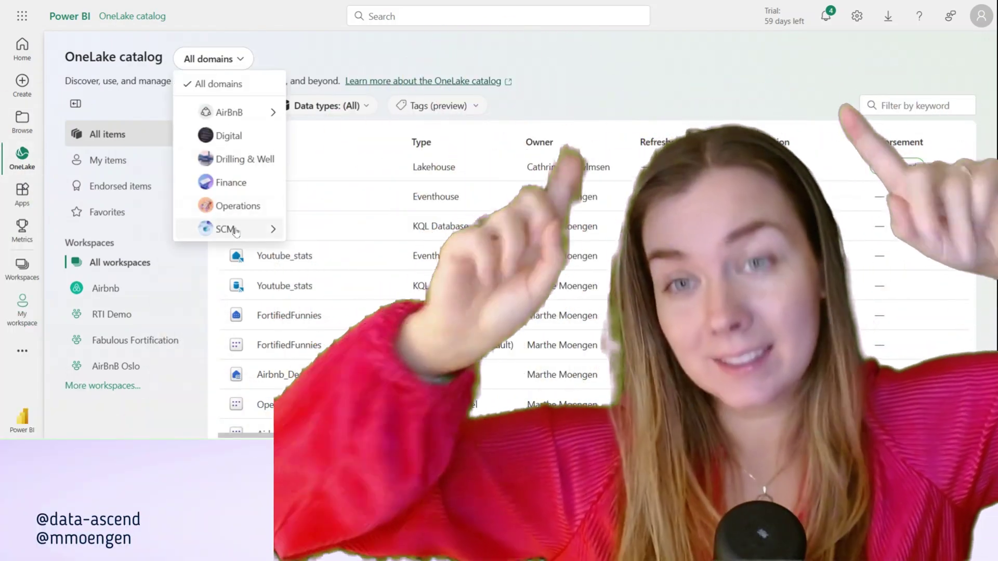
{"action": "mouse_move", "coordinate": [260, 229]}
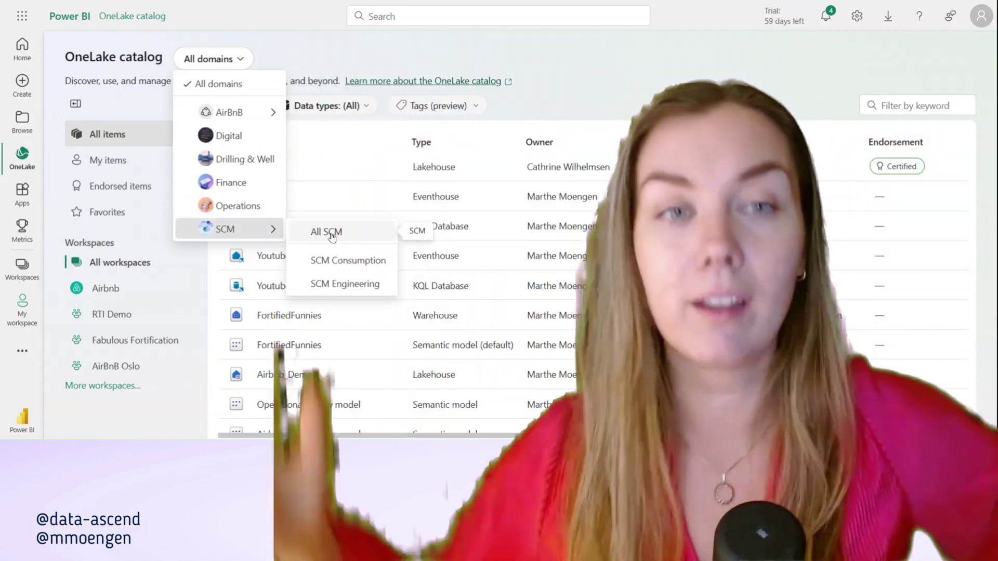
{"action": "left_click", "coordinate": [328, 231]}
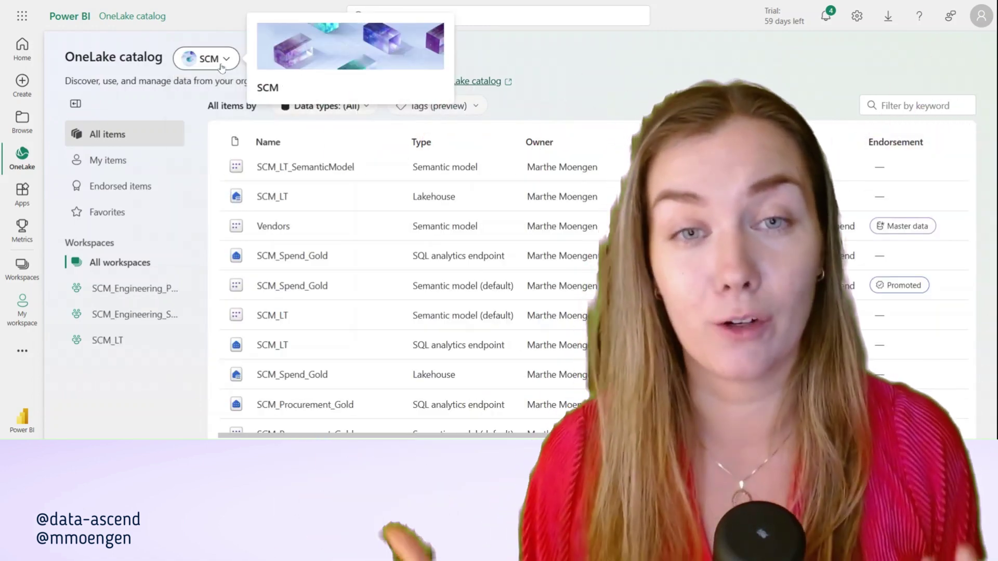
Switch the domain filter to SCM Consumption, then back to All domains.
{"action": "left_click", "coordinate": [222, 68]}
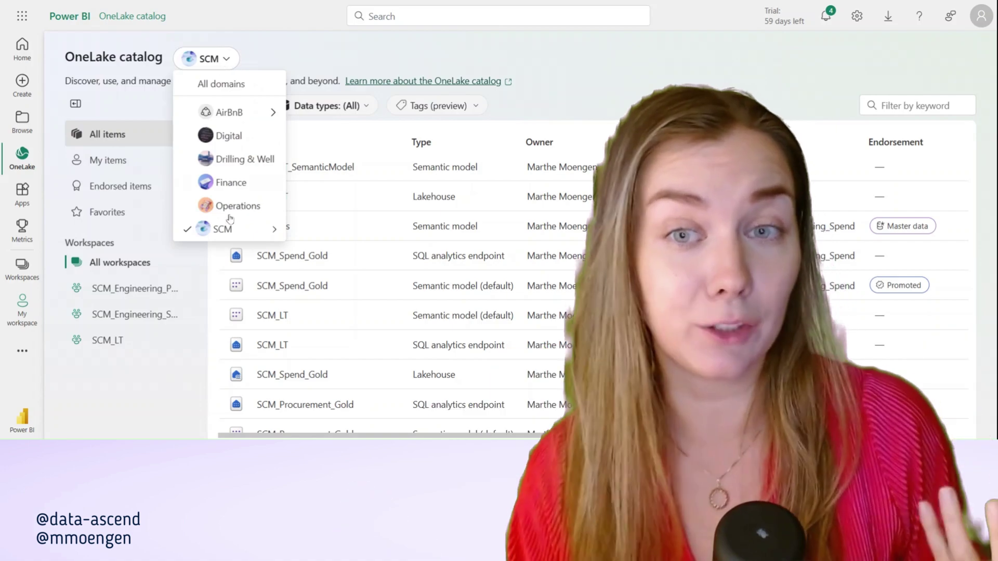
{"action": "mouse_move", "coordinate": [228, 229]}
{"action": "left_click", "coordinate": [329, 261]}
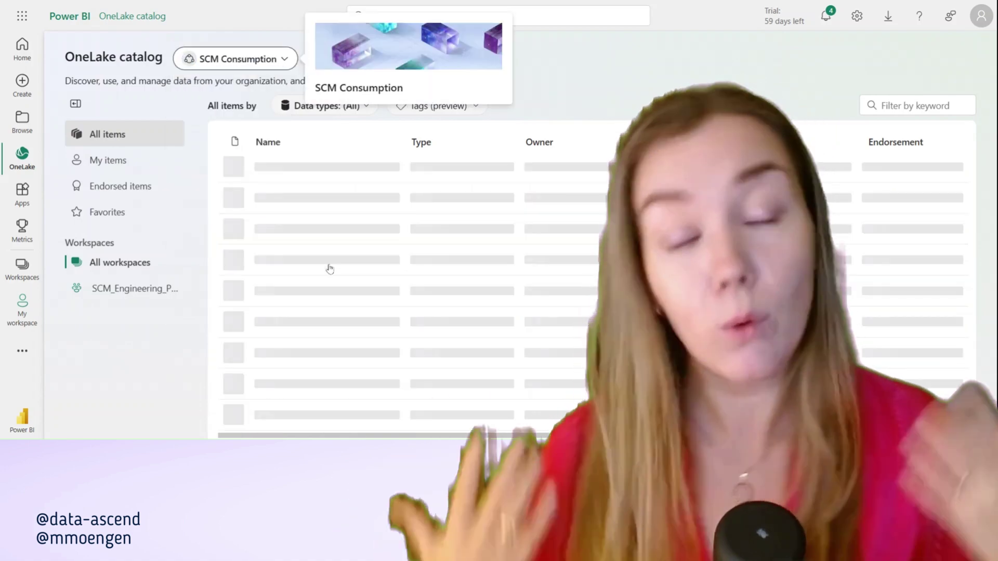
{"action": "left_click", "coordinate": [240, 59]}
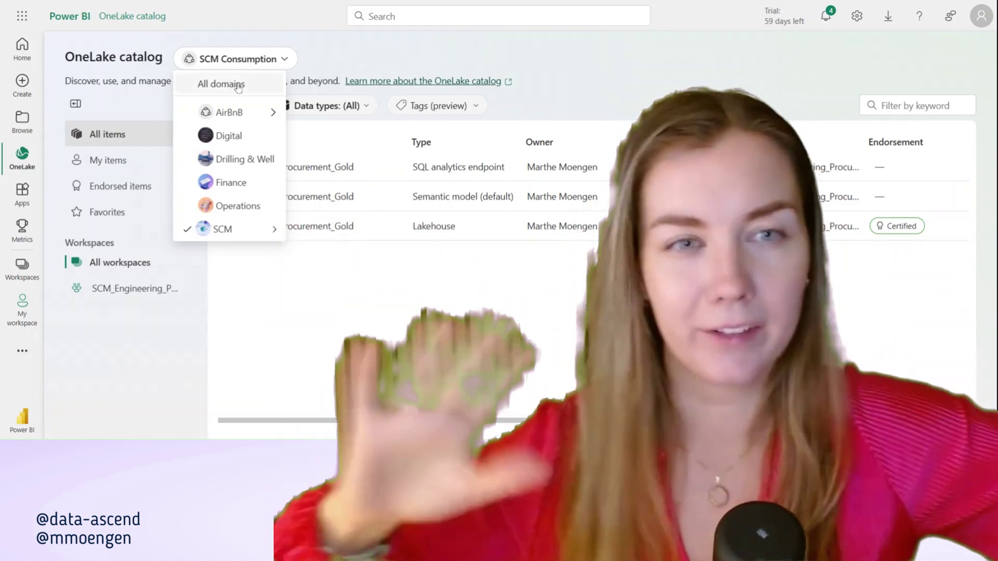
{"action": "left_click", "coordinate": [237, 84]}
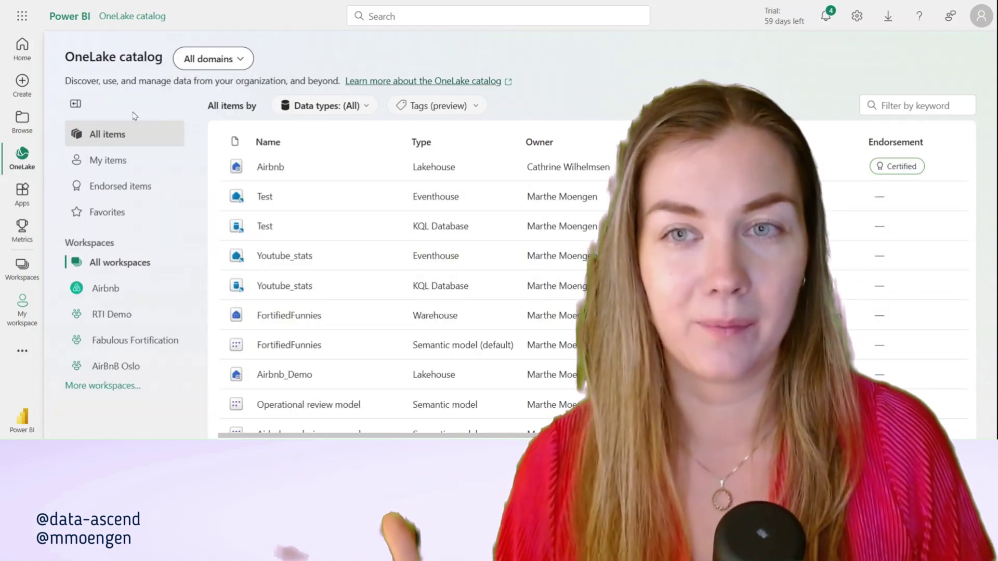
View My items, Endorsed items and the empty Favorites list, then list all items across all workspaces.
{"action": "left_click", "coordinate": [123, 164]}
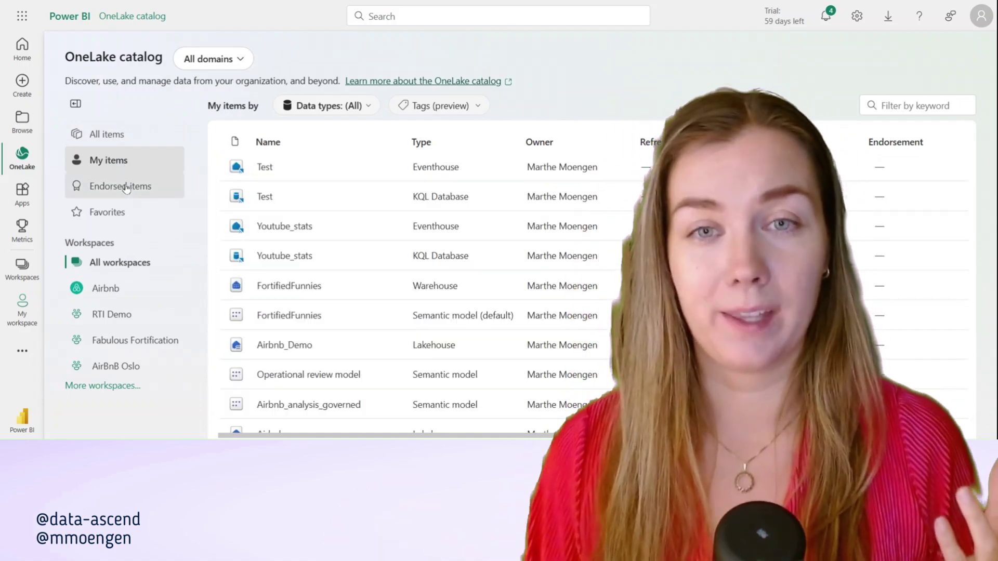
{"action": "left_click", "coordinate": [125, 188]}
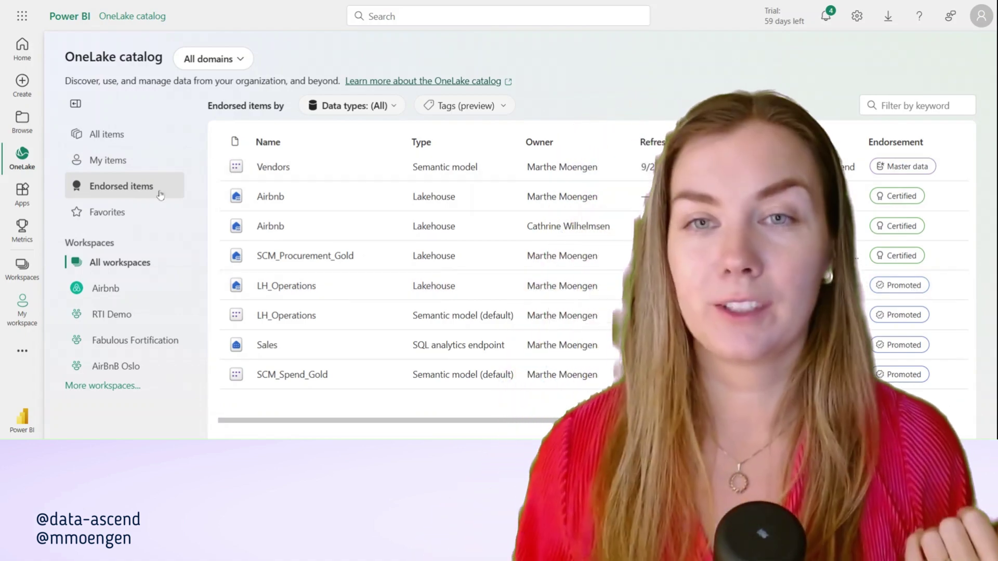
{"action": "left_click", "coordinate": [133, 215]}
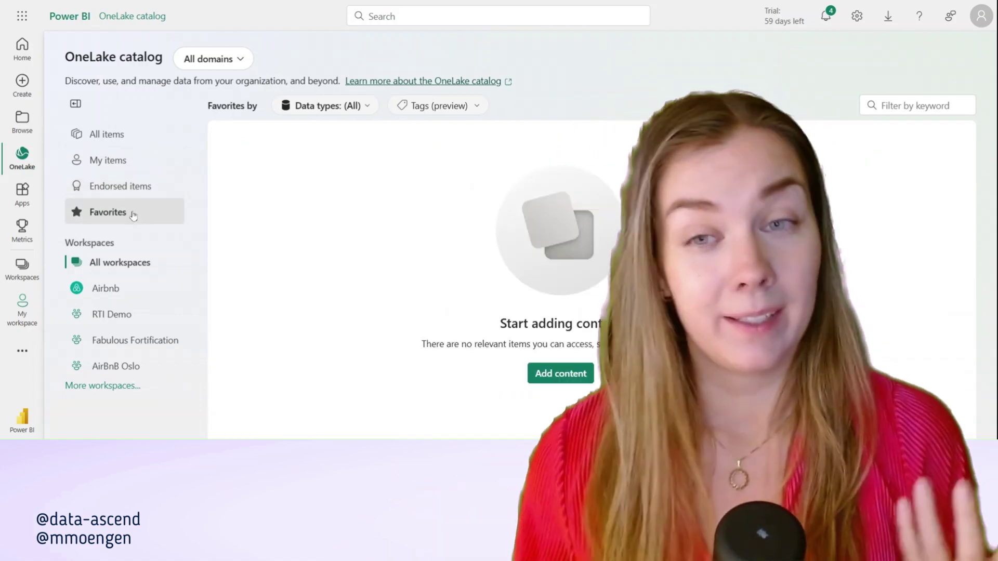
{"action": "left_click", "coordinate": [124, 137]}
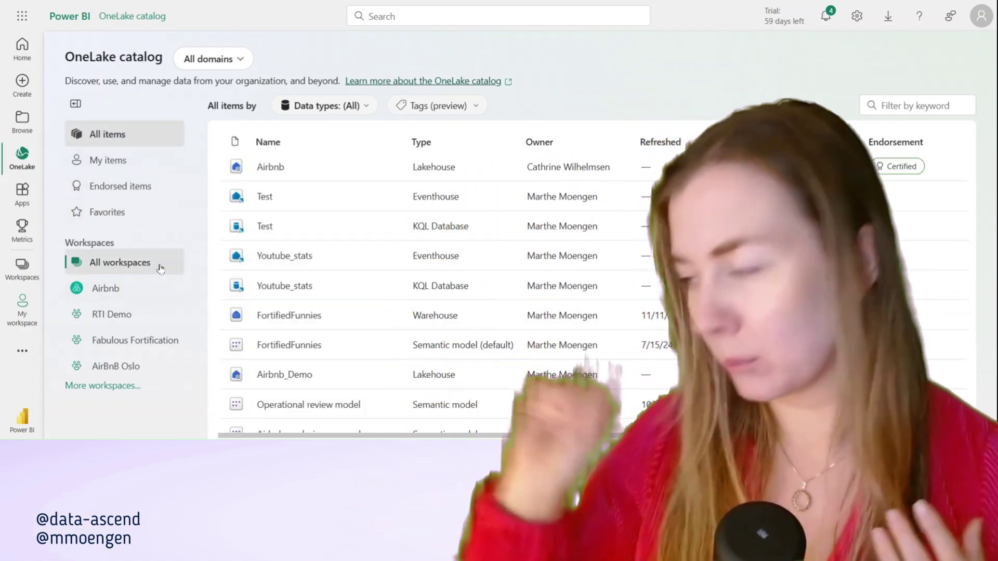
{"action": "left_click", "coordinate": [156, 264]}
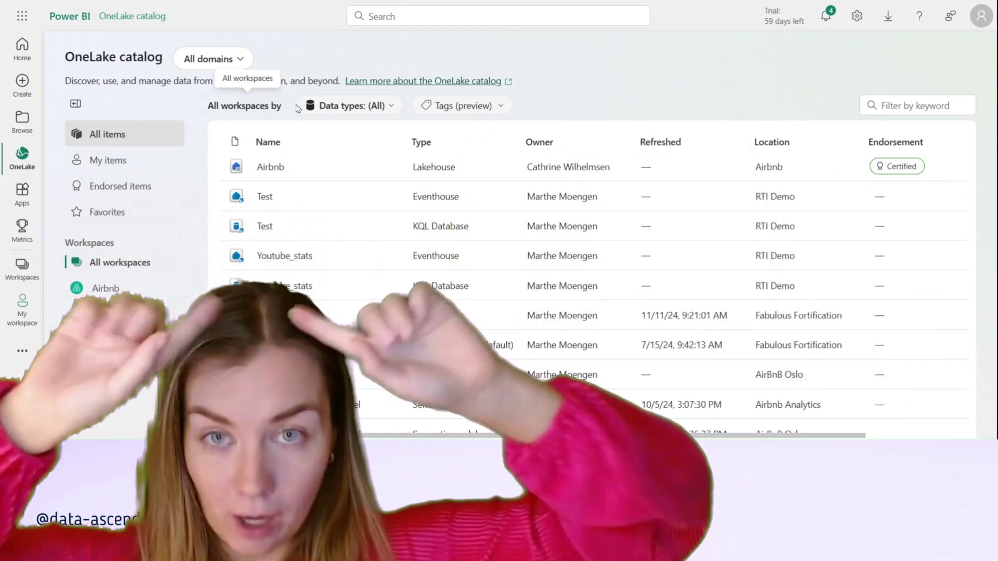
Filter the catalog to Lakehouse and Eventhouse items, then reset to all data types.
{"action": "left_click", "coordinate": [339, 106]}
{"action": "mouse_move", "coordinate": [351, 134]}
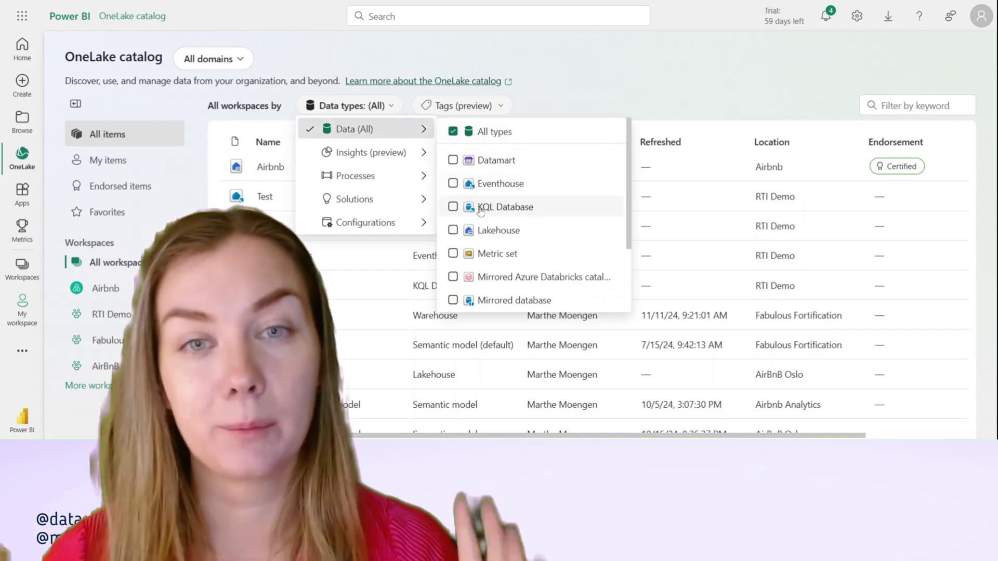
{"action": "left_click", "coordinate": [453, 231]}
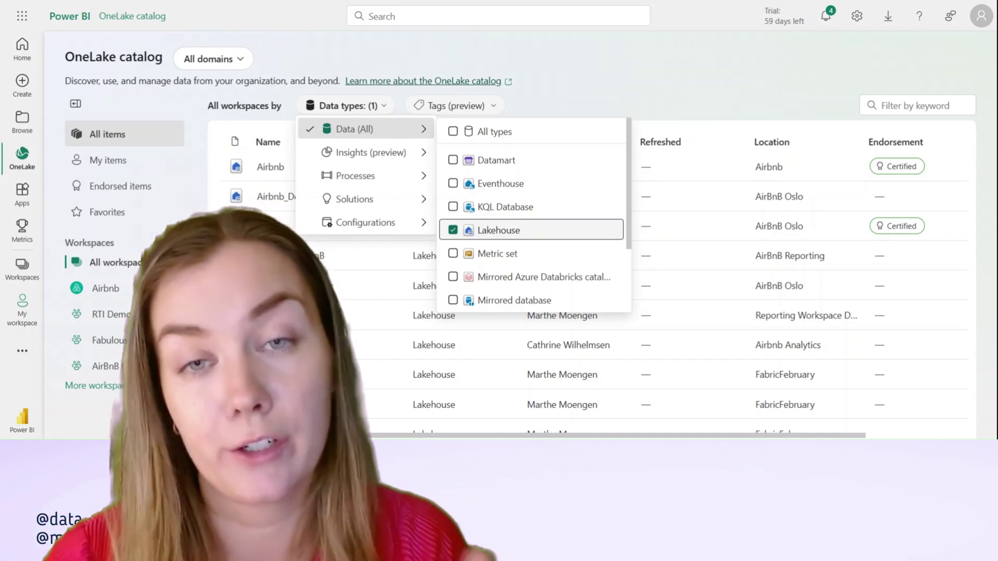
{"action": "left_click", "coordinate": [453, 184]}
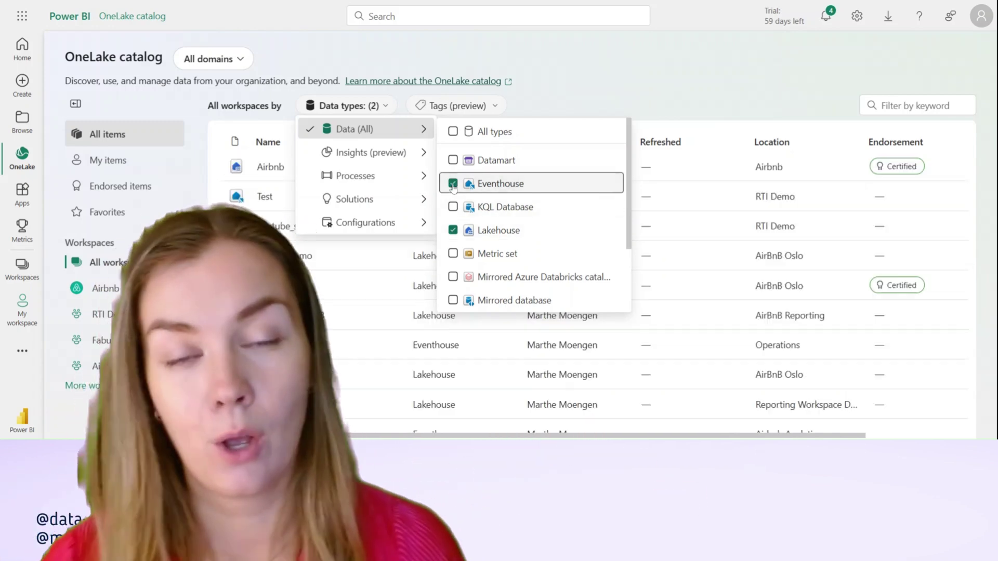
{"action": "left_click", "coordinate": [452, 132]}
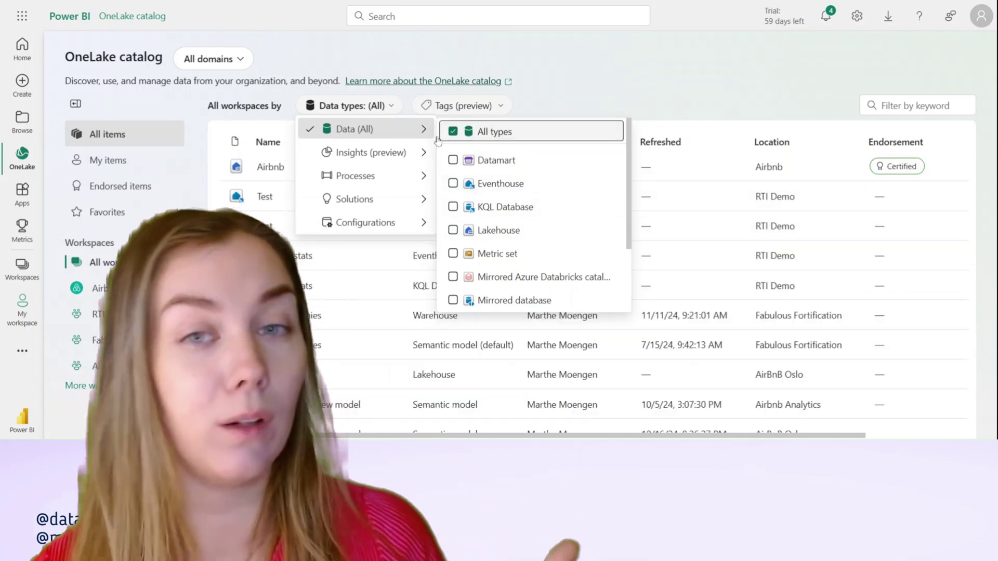
Filter to Data pipeline items under Processes, then remove that filter again.
{"action": "mouse_move", "coordinate": [406, 157]}
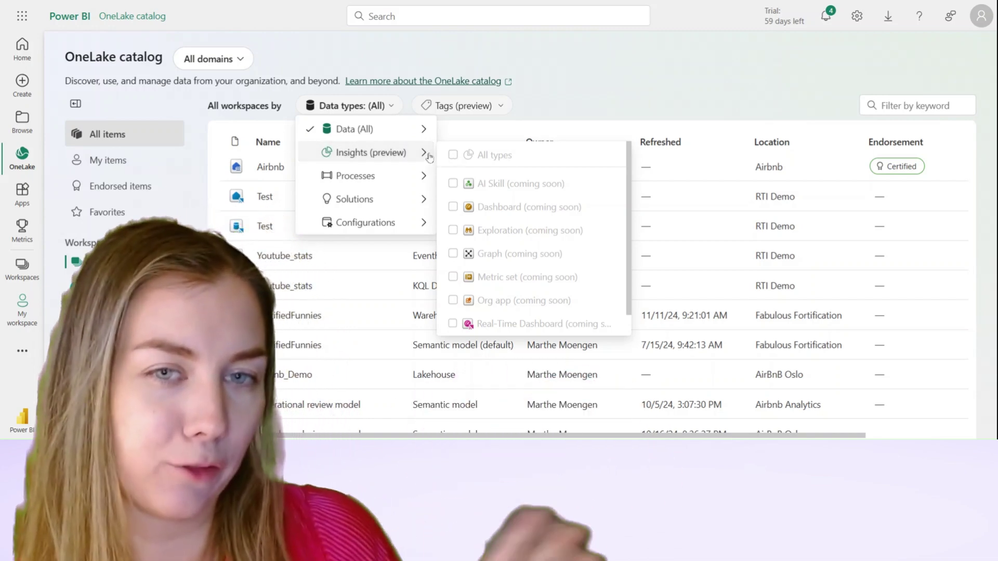
{"action": "mouse_move", "coordinate": [398, 181]}
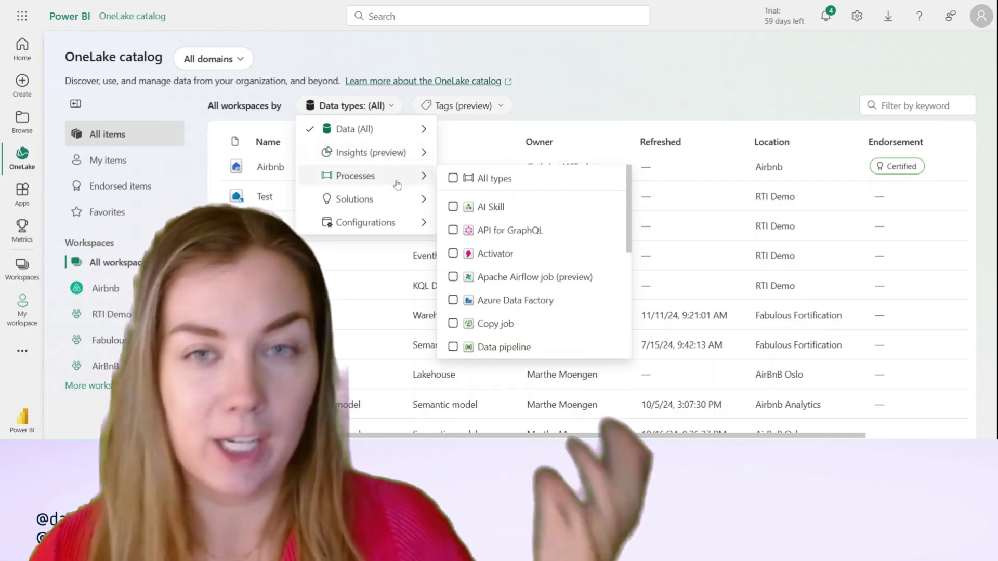
{"action": "left_click", "coordinate": [454, 347]}
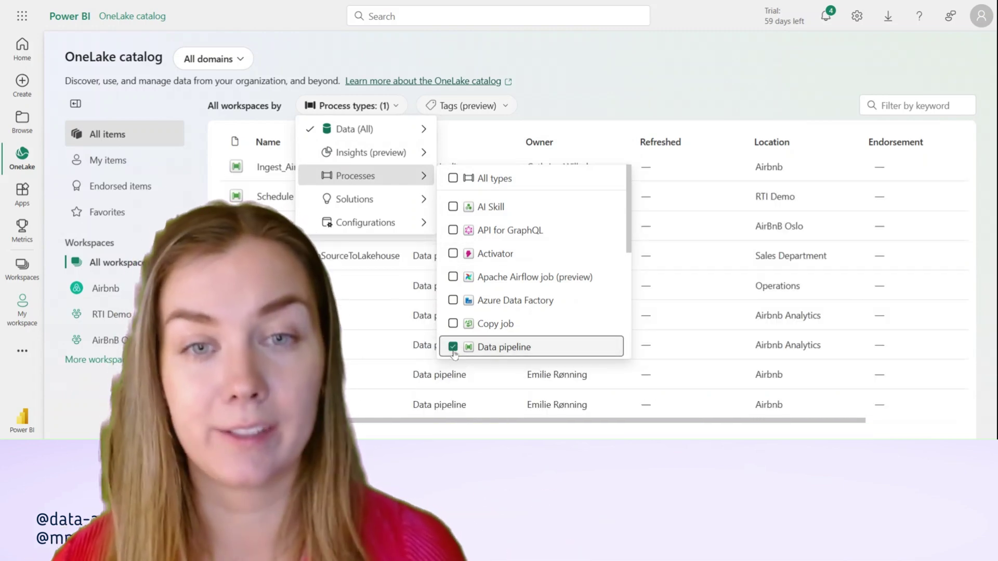
{"action": "left_click", "coordinate": [453, 347]}
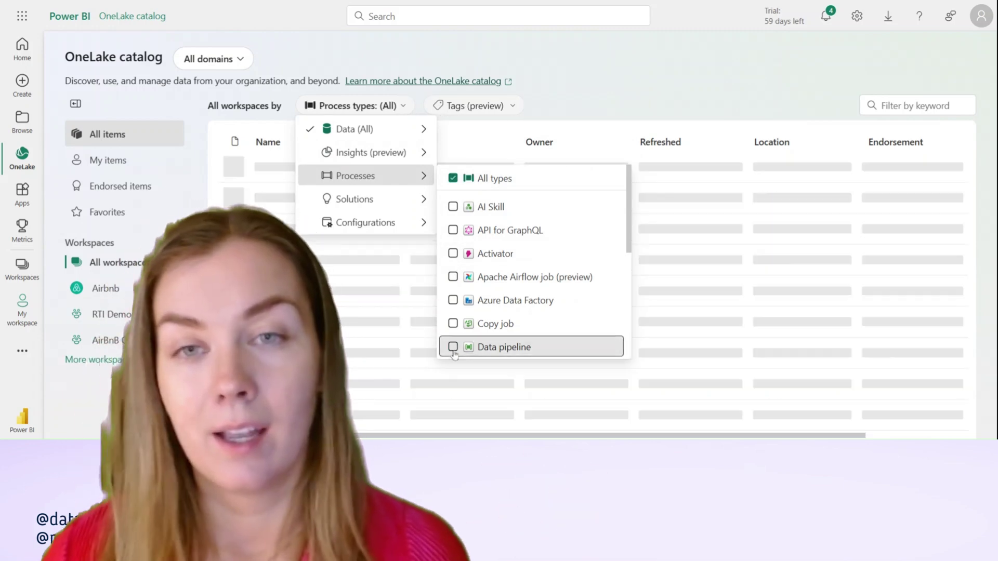
Look over the Solutions and Configurations types, then set Data back to All types and close the filter.
{"action": "mouse_move", "coordinate": [393, 201]}
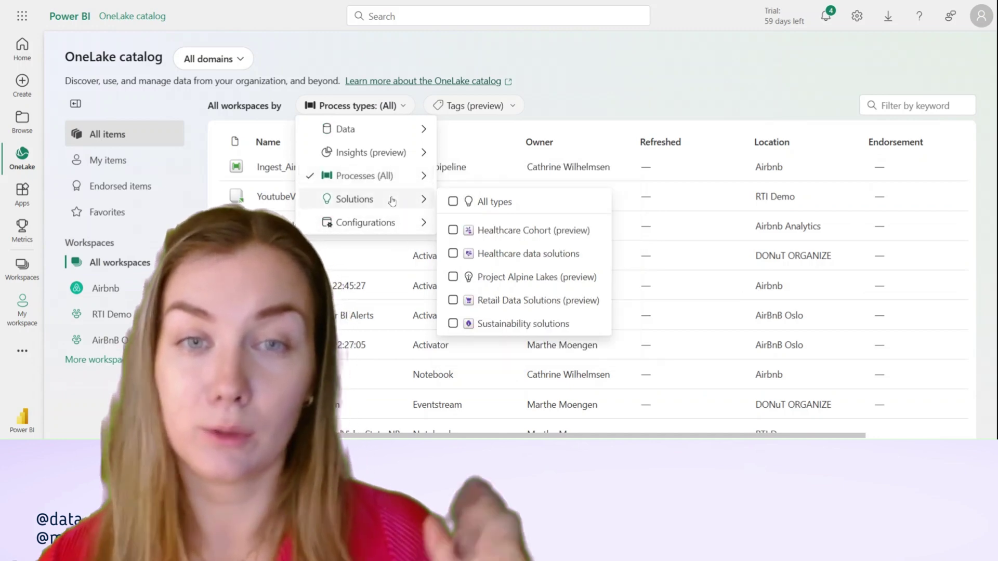
{"action": "mouse_move", "coordinate": [391, 229]}
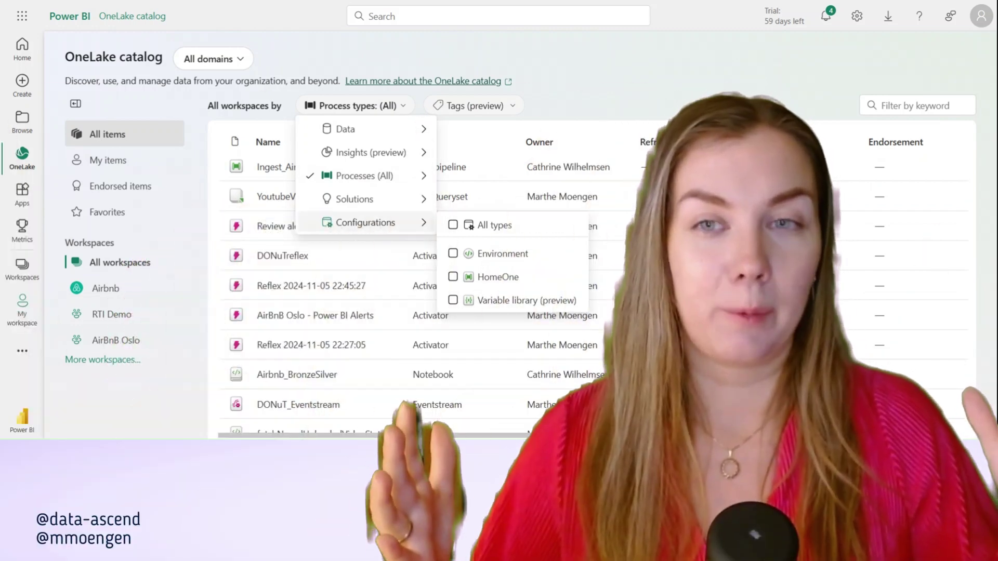
{"action": "left_click", "coordinate": [374, 125]}
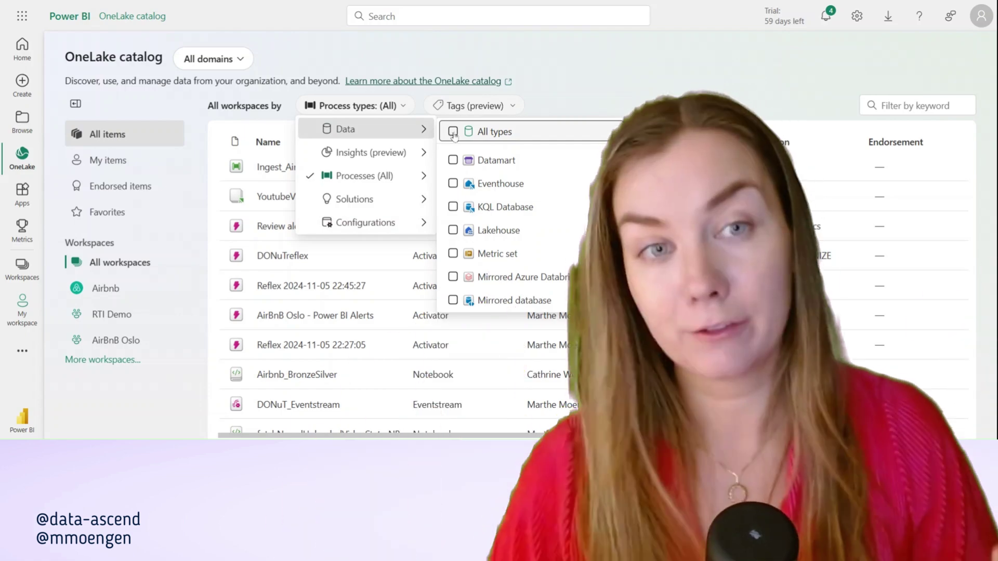
{"action": "left_click", "coordinate": [453, 132]}
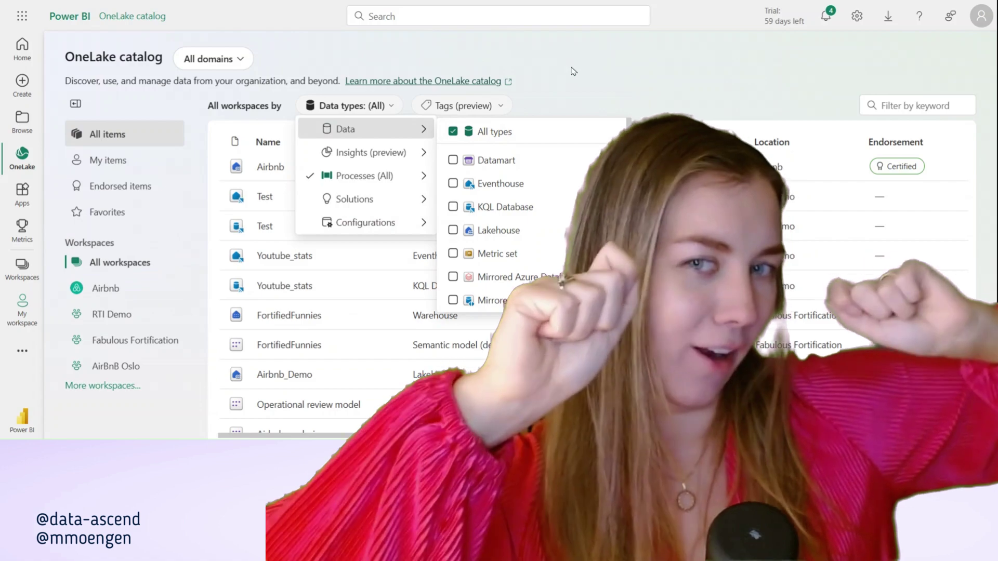
{"action": "left_click", "coordinate": [575, 71]}
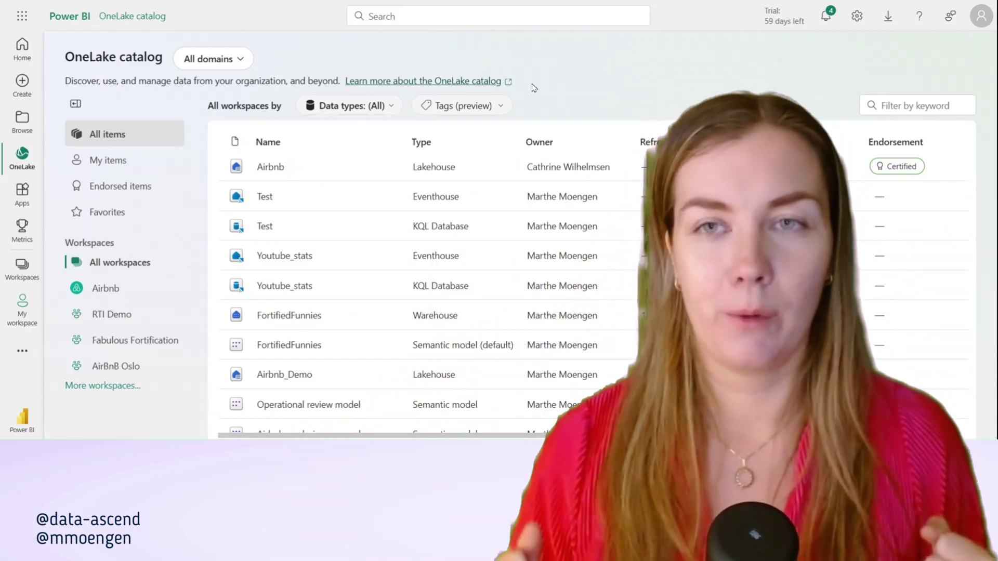
Filter by the Project A and then the Project B tag, clearing each, and close the tags list.
{"action": "left_click", "coordinate": [492, 106]}
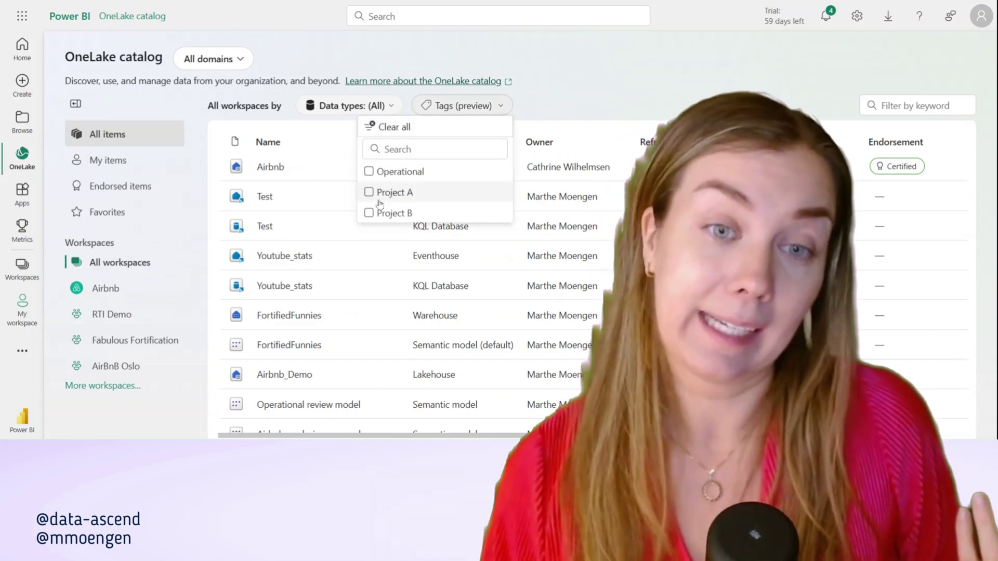
{"action": "left_click", "coordinate": [374, 195]}
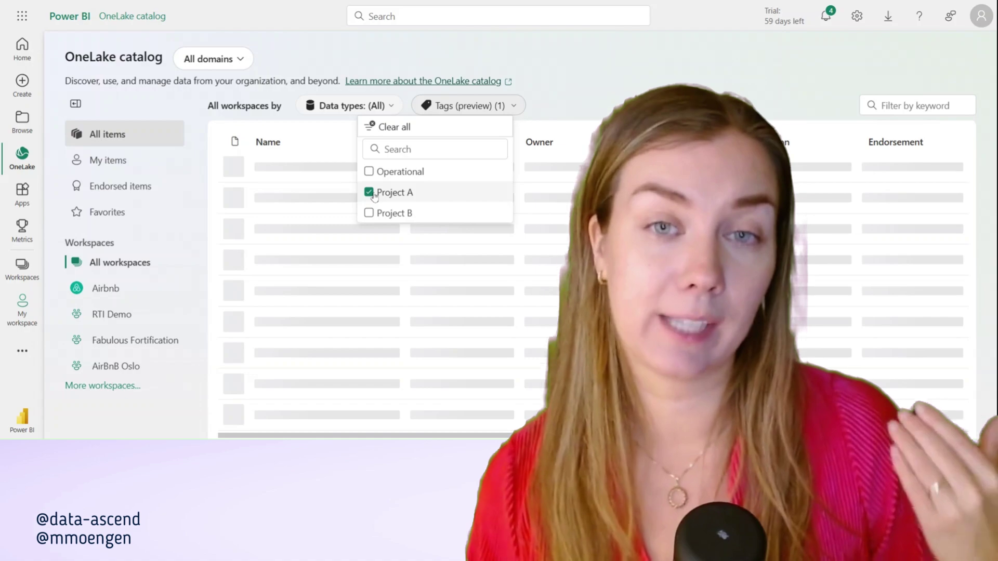
{"action": "left_click", "coordinate": [369, 192]}
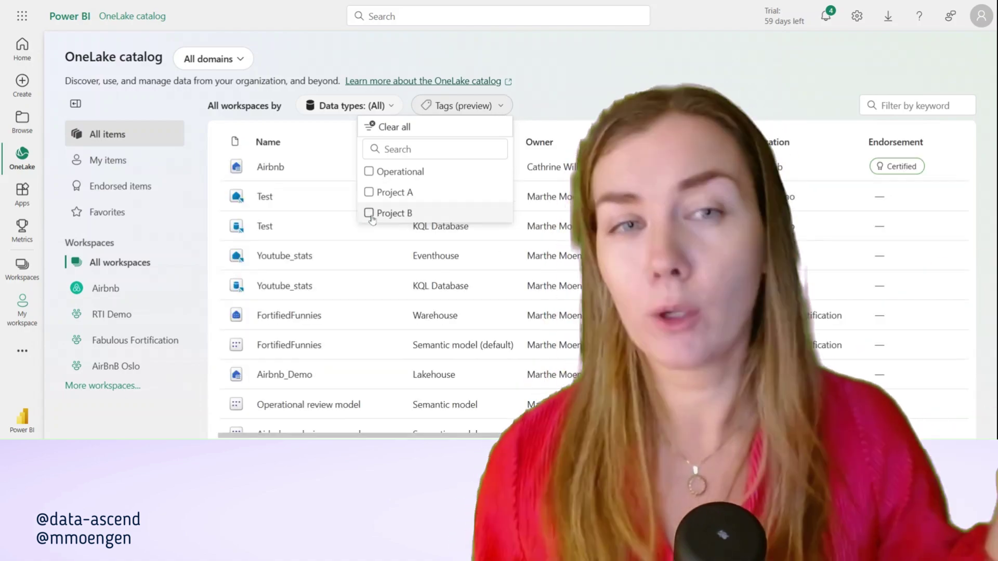
{"action": "left_click", "coordinate": [370, 214]}
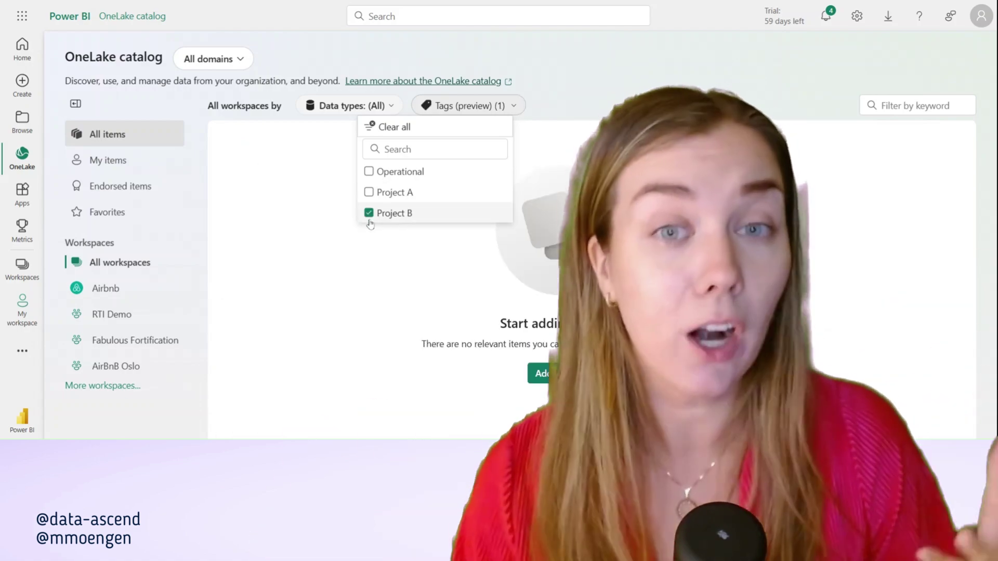
{"action": "left_click", "coordinate": [370, 221]}
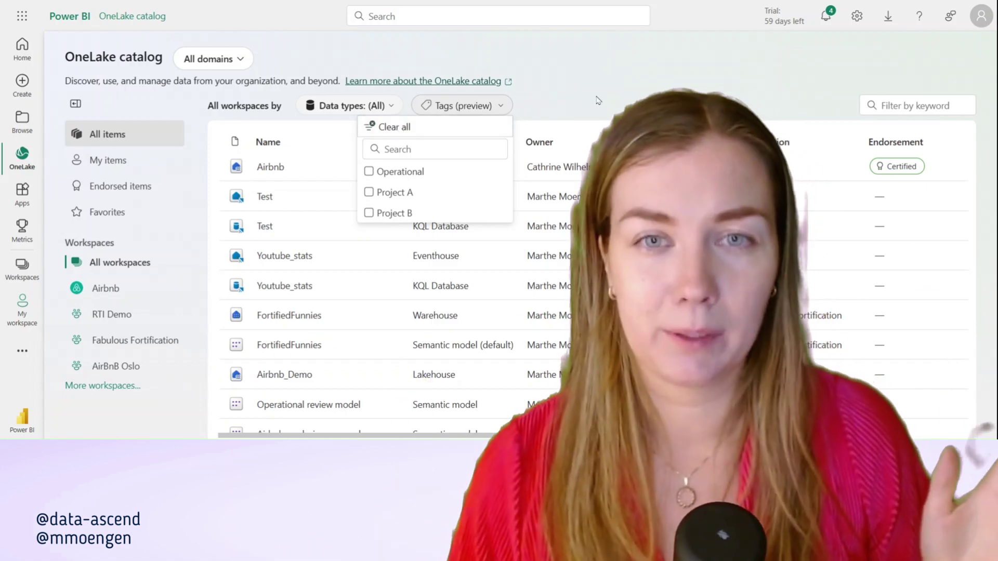
{"action": "left_click", "coordinate": [598, 100]}
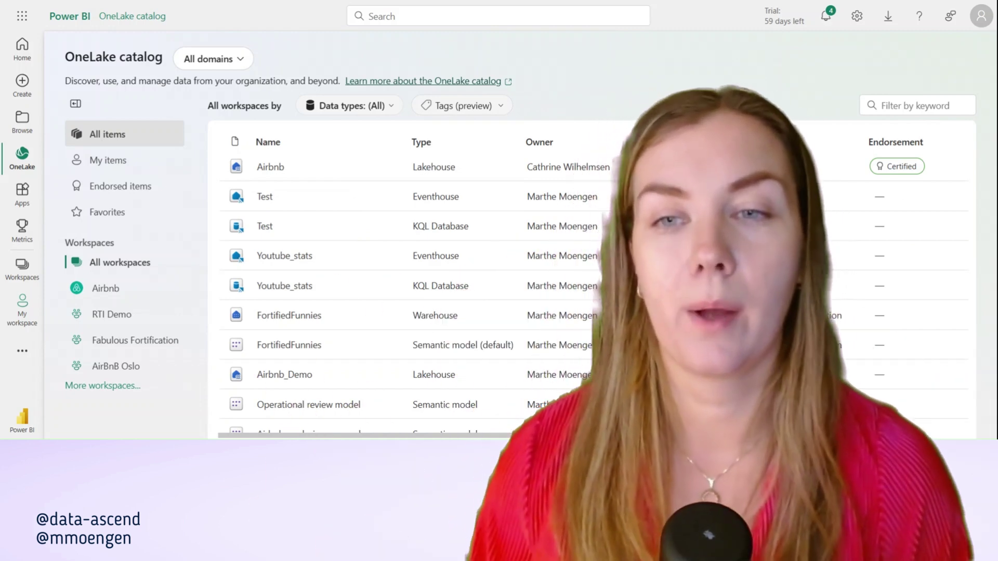
Filter to the AirBnB Oslo workspace, open the Airbnb semantic model (default), and expand its factlistings table.
{"action": "left_click", "coordinate": [150, 367]}
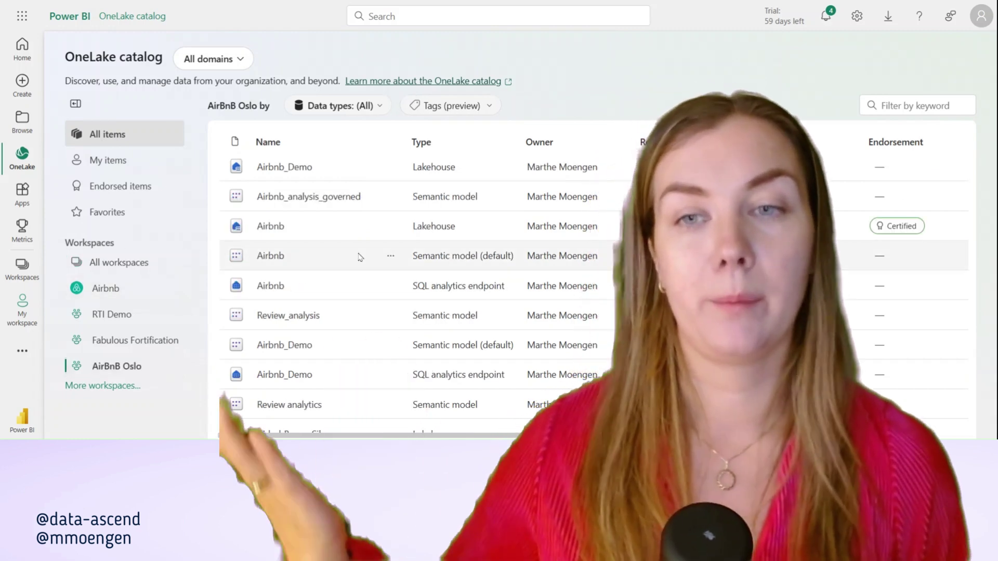
{"action": "left_click", "coordinate": [365, 256]}
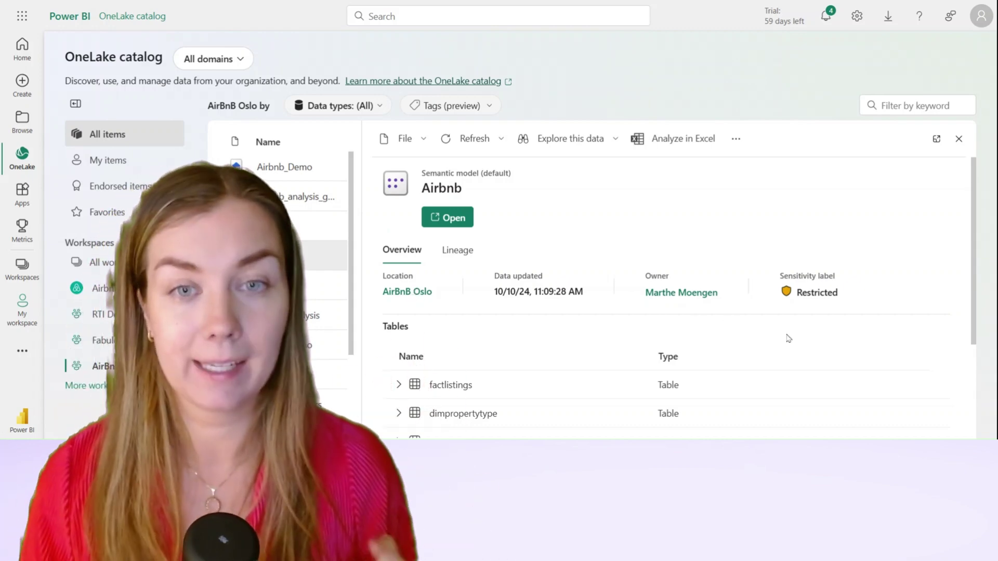
{"action": "scroll", "coordinate": [789, 339], "scroll_direction": "down", "scroll_amount": 5}
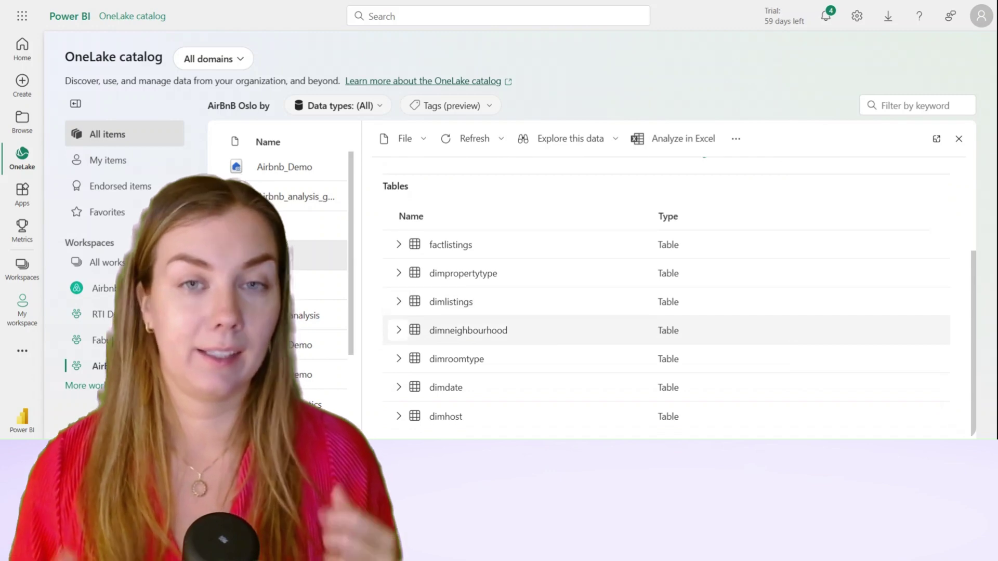
{"action": "left_click", "coordinate": [398, 245]}
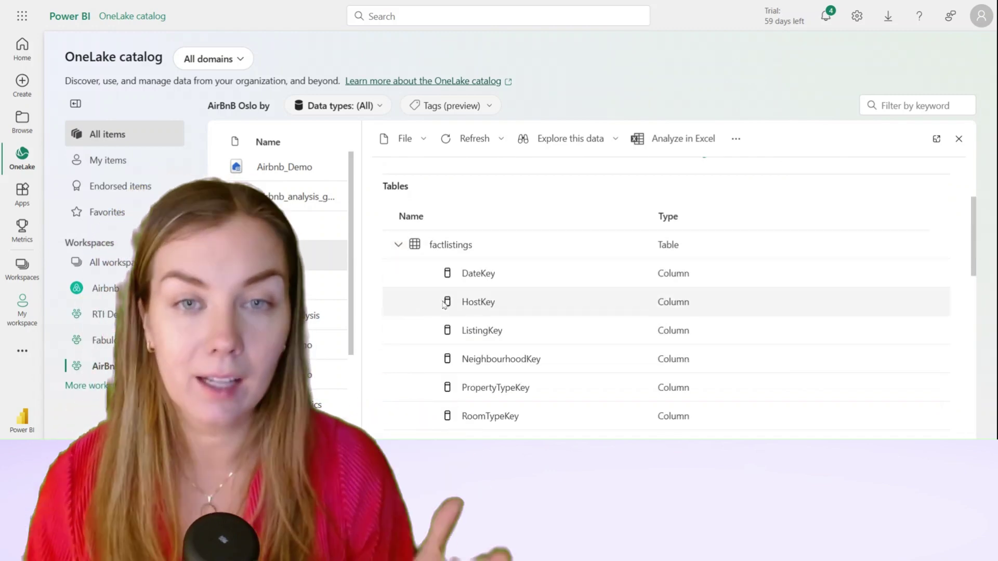
{"action": "scroll", "coordinate": [445, 301], "scroll_direction": "down", "scroll_amount": 3}
{"action": "scroll", "coordinate": [444, 304], "scroll_direction": "up", "scroll_amount": 8}
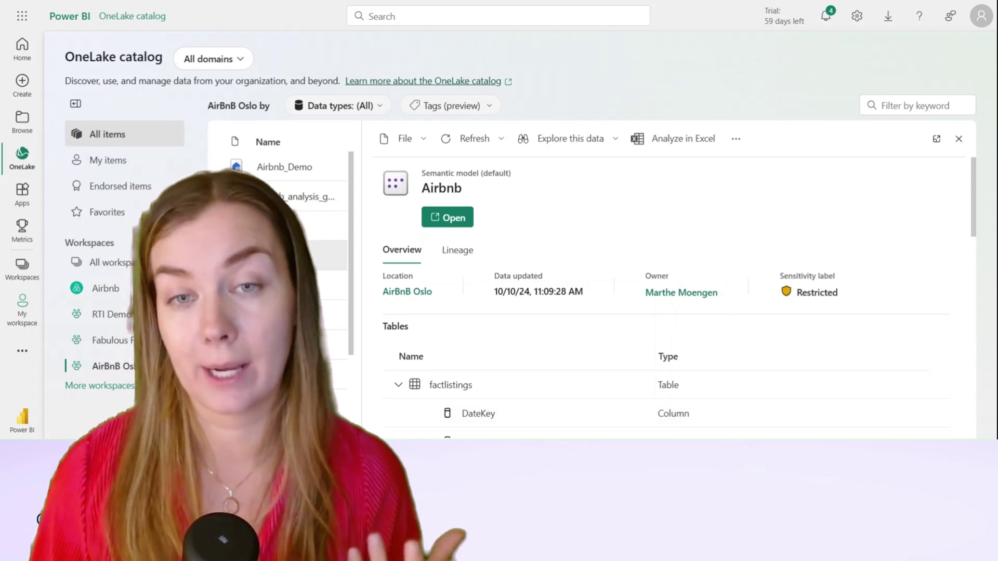
Review the Airbnb semantic model's lineage list and graph, then open the Airbnb SQL analytics endpoint's details.
{"action": "left_click", "coordinate": [457, 253]}
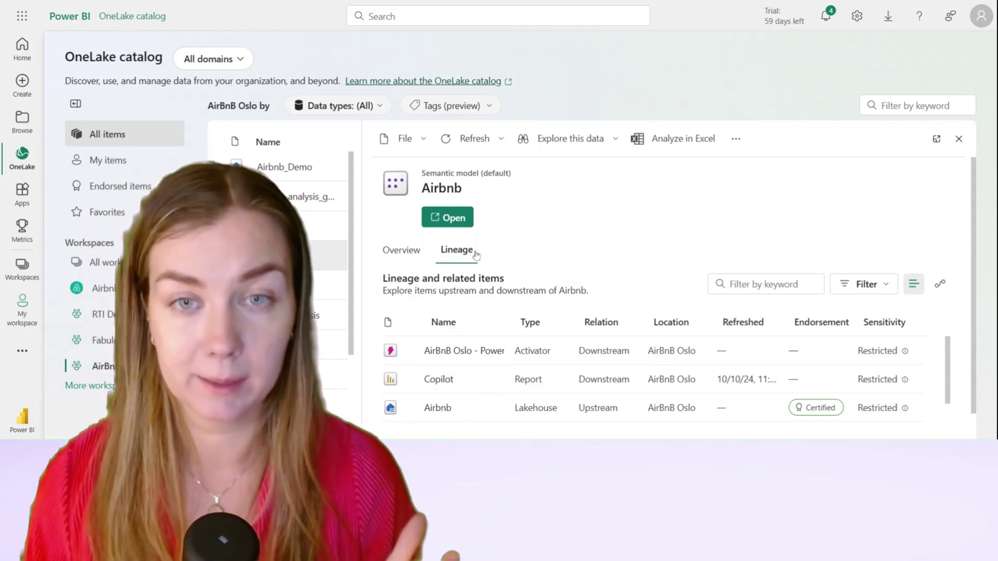
{"action": "scroll", "coordinate": [624, 376], "scroll_direction": "down", "scroll_amount": 1}
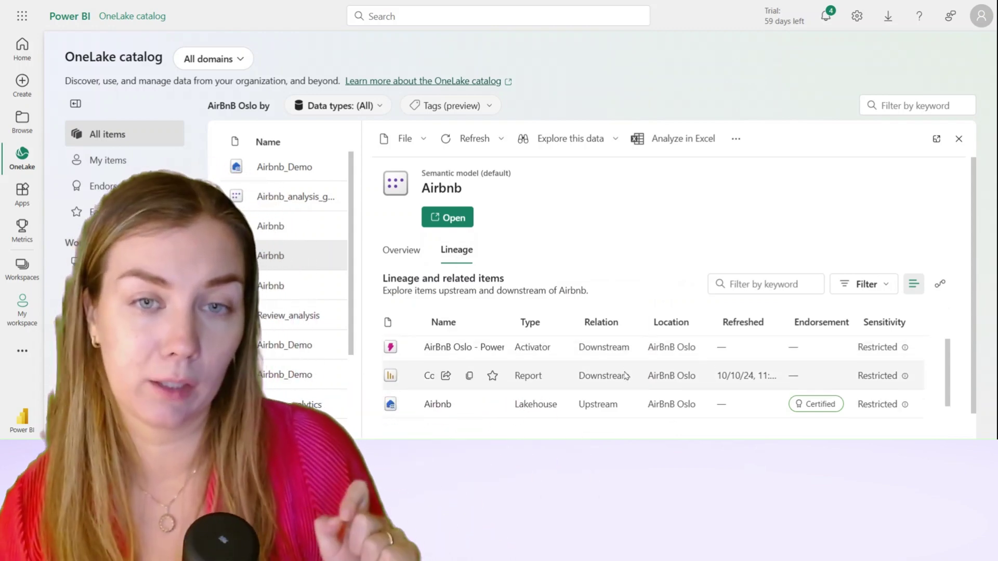
{"action": "scroll", "coordinate": [627, 376], "scroll_direction": "down", "scroll_amount": 1}
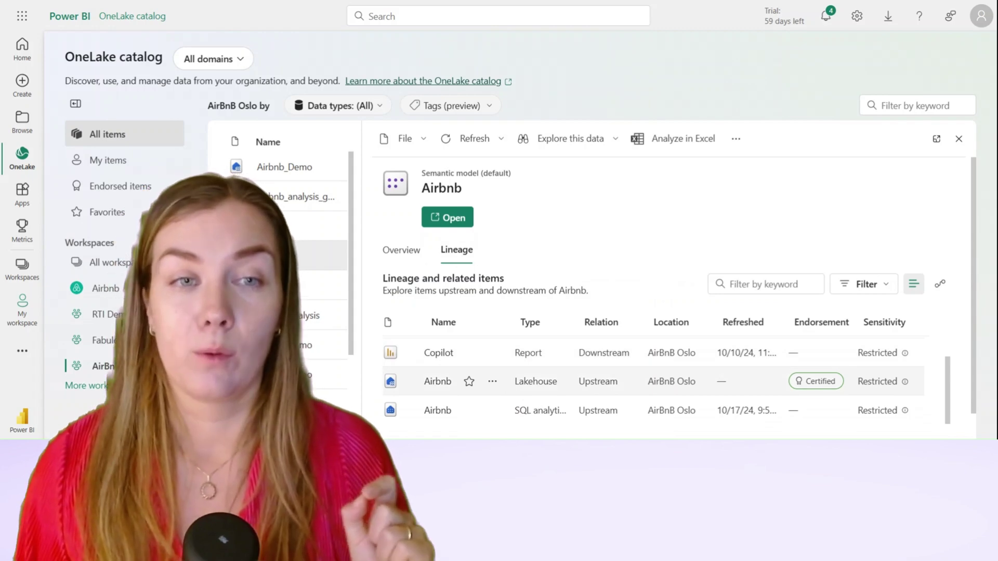
{"action": "scroll", "coordinate": [624, 380], "scroll_direction": "up", "scroll_amount": 1}
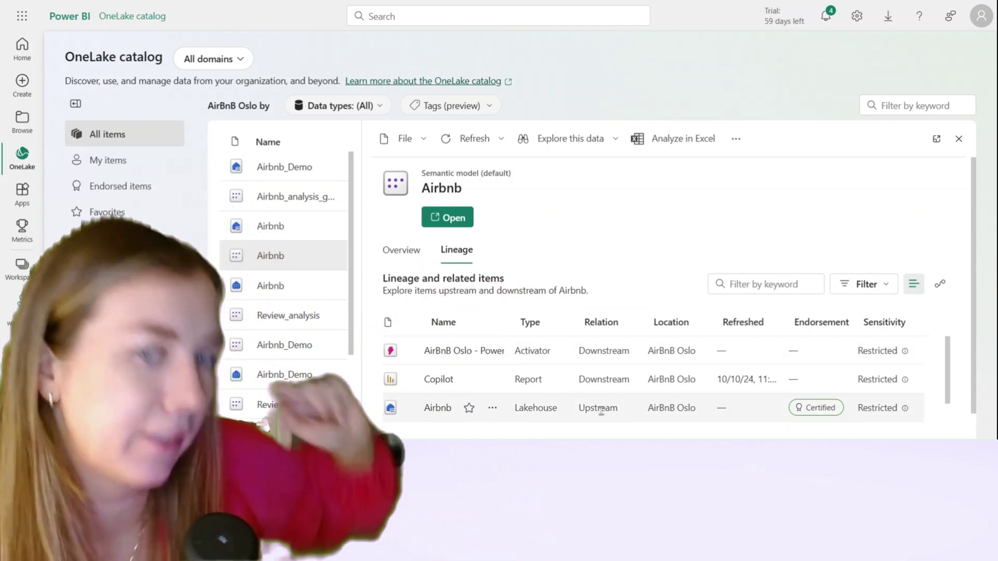
{"action": "left_click", "coordinate": [939, 286]}
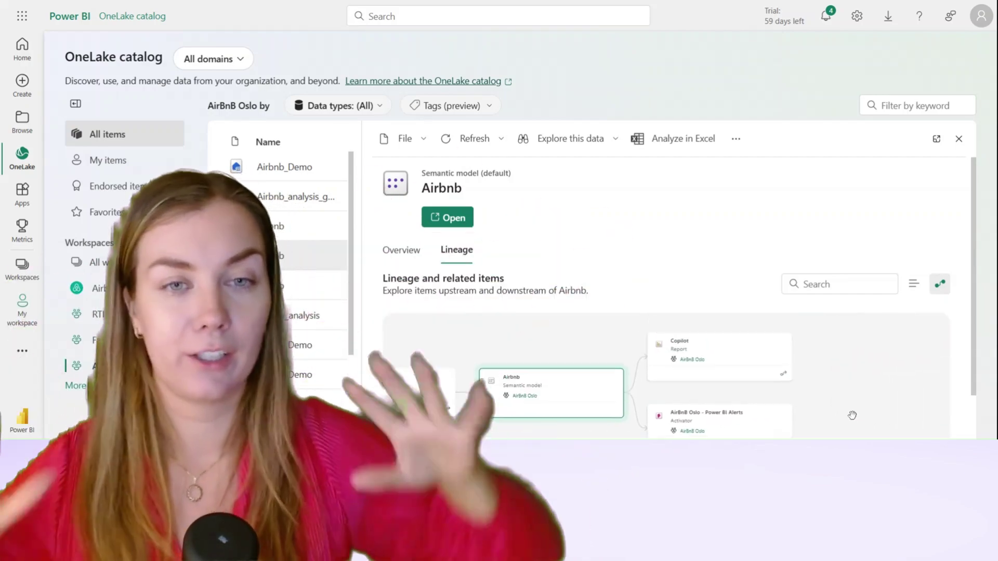
{"action": "left_click_drag", "start_coordinate": [853, 415], "coordinate": [900, 389]}
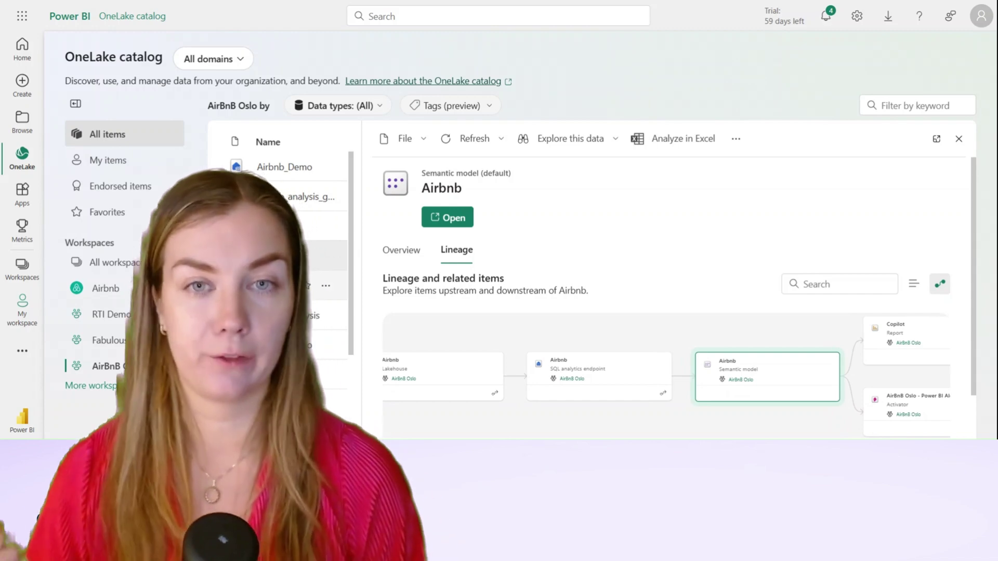
{"action": "left_click", "coordinate": [293, 292]}
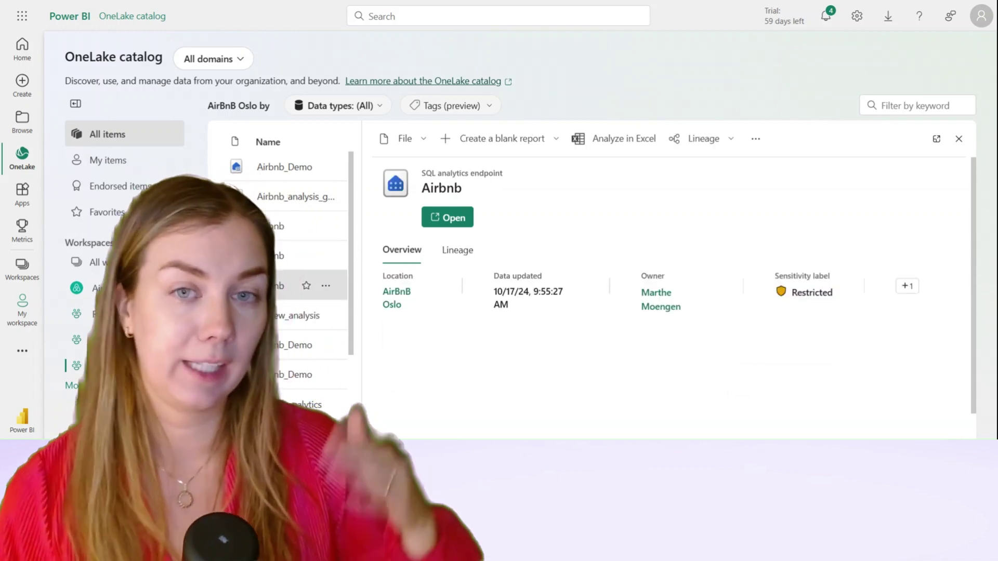
Reveal the endpoint's SQL connection string, then open the Airbnb lakehouse and browse its tables.
{"action": "left_click", "coordinate": [907, 287]}
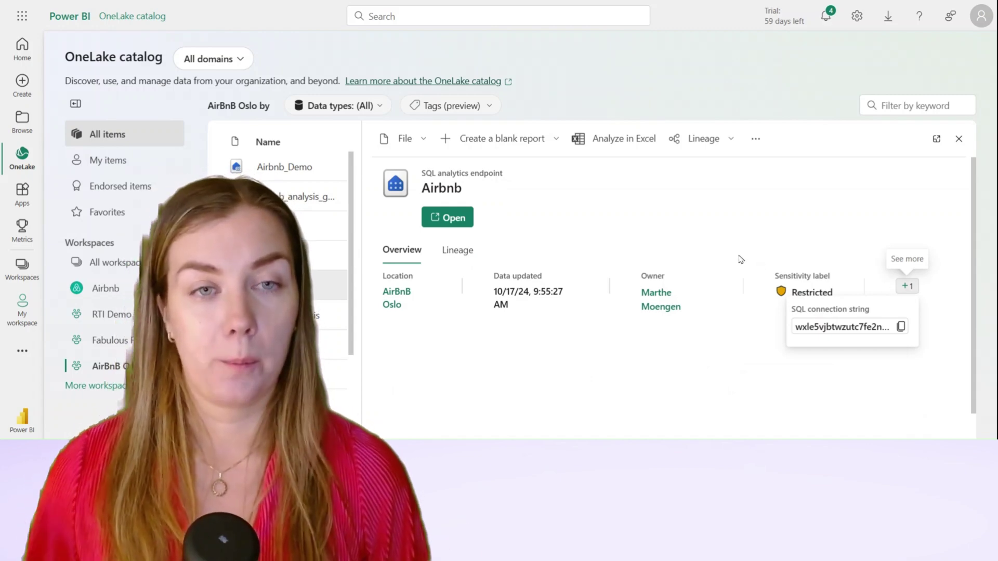
{"action": "left_click", "coordinate": [259, 231]}
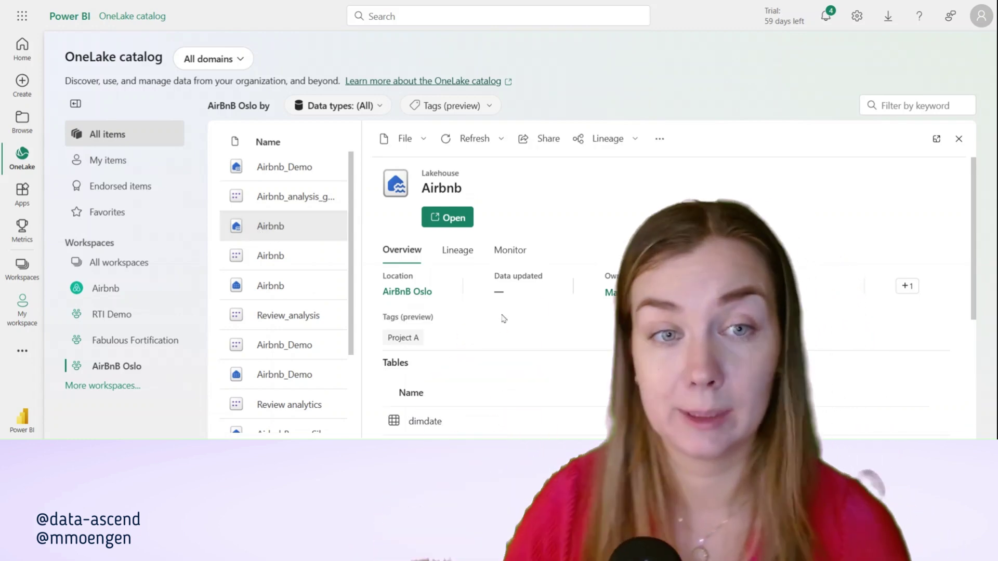
{"action": "scroll", "coordinate": [503, 319], "scroll_direction": "down", "scroll_amount": 1}
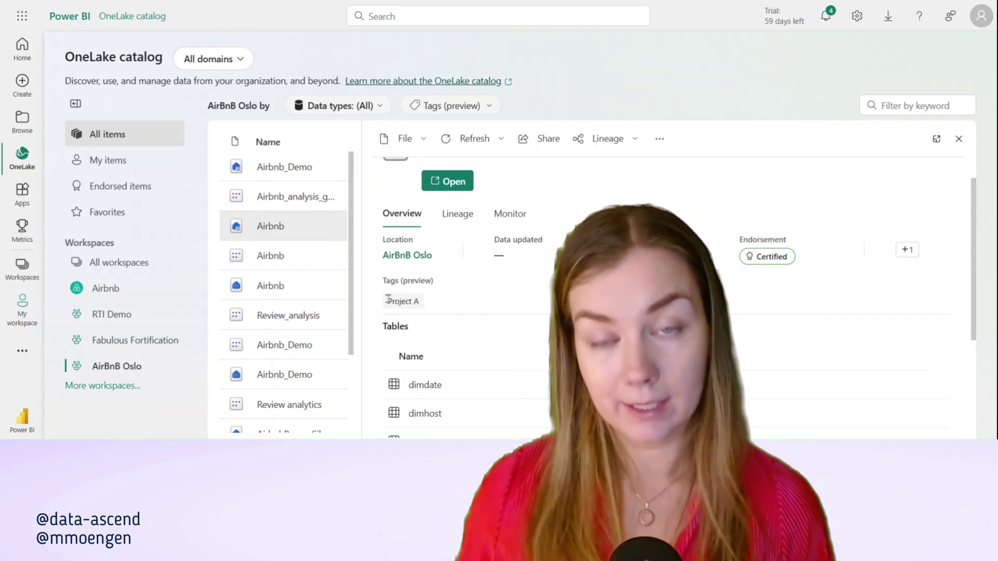
{"action": "scroll", "coordinate": [503, 338], "scroll_direction": "down", "scroll_amount": 6}
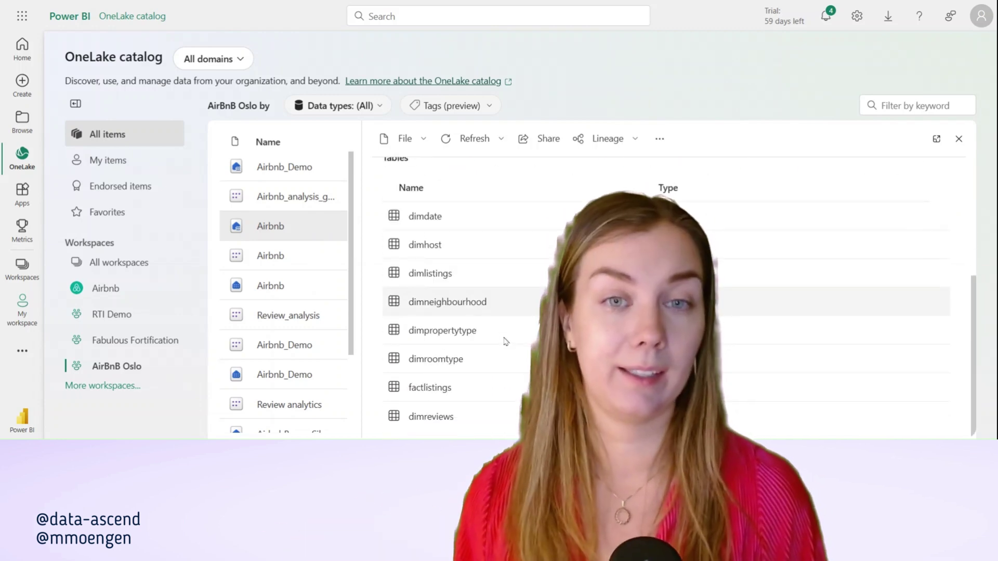
{"action": "scroll", "coordinate": [504, 341], "scroll_direction": "up", "scroll_amount": 7}
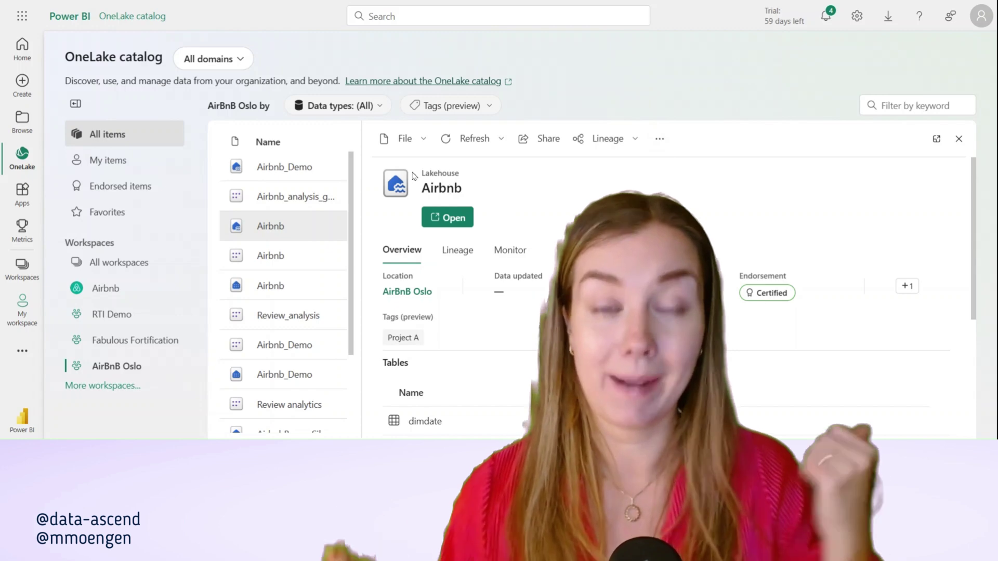
{"action": "left_click", "coordinate": [426, 139]}
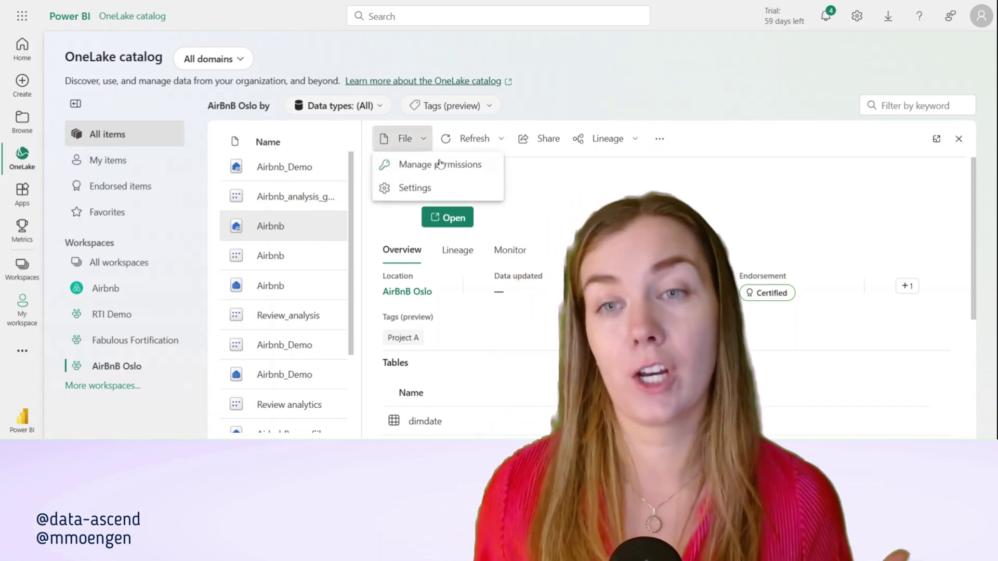
{"action": "left_click", "coordinate": [445, 199]}
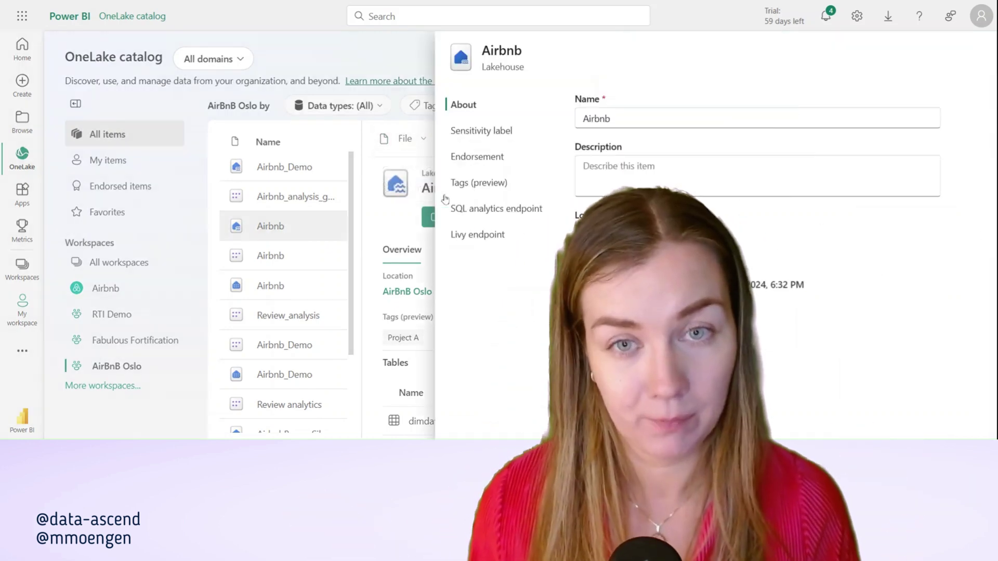
{"action": "left_click", "coordinate": [465, 131]}
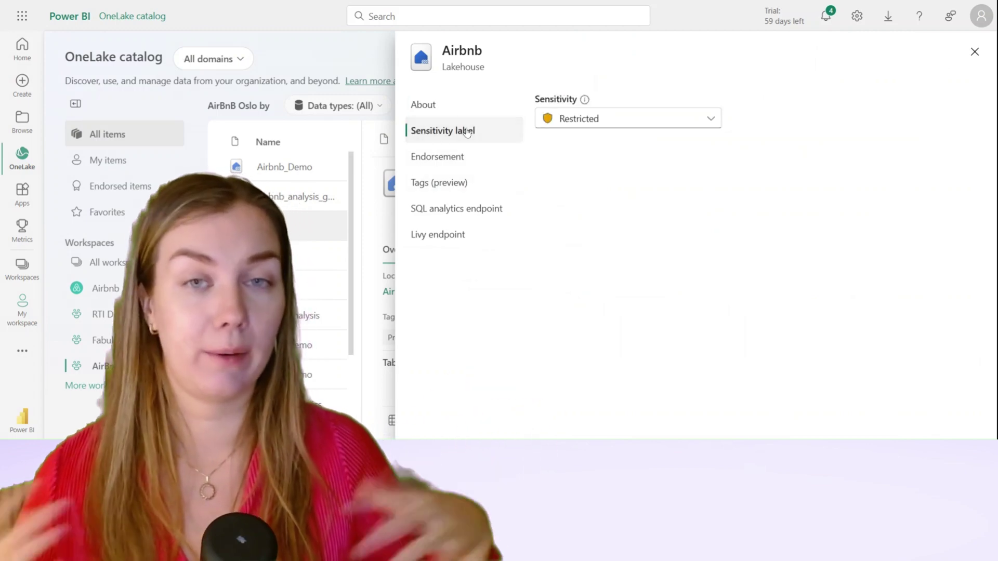
{"action": "left_click", "coordinate": [584, 120]}
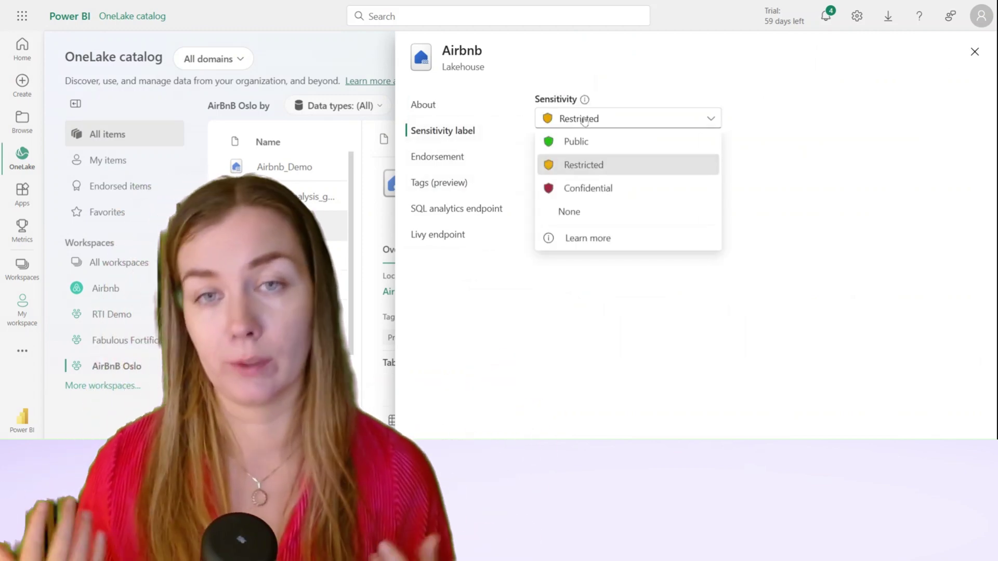
{"action": "left_click", "coordinate": [471, 159]}
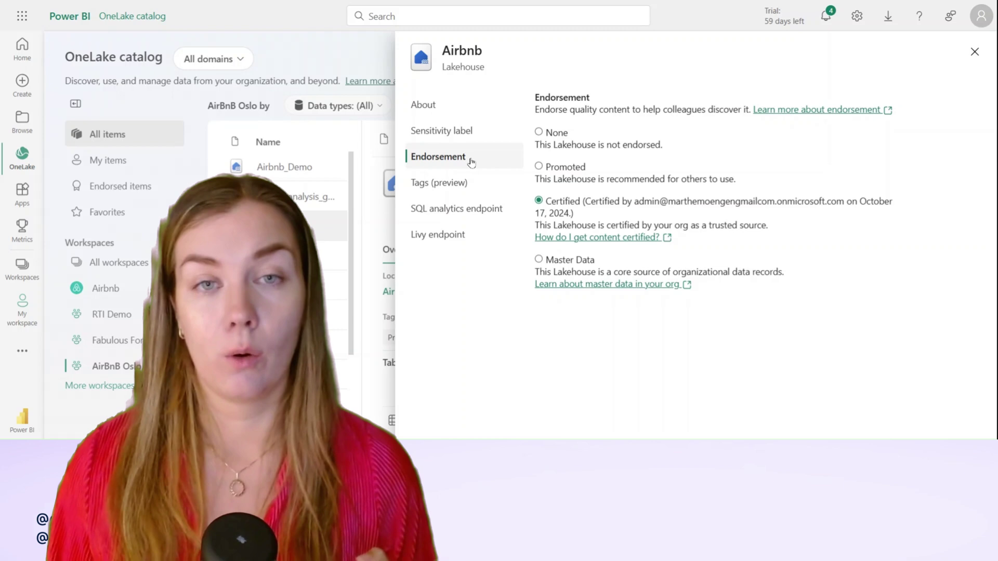
{"action": "left_click", "coordinate": [472, 183]}
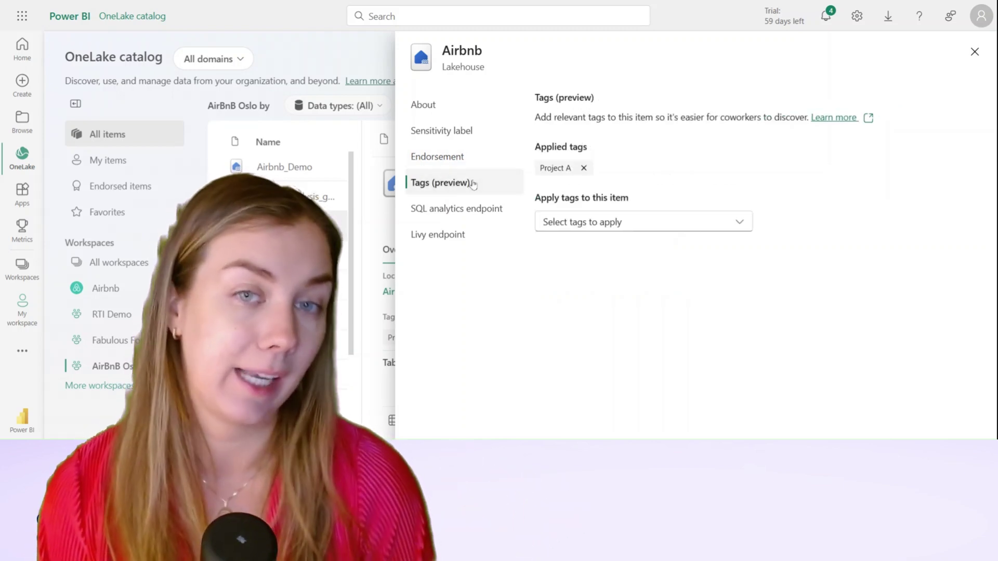
{"action": "left_click", "coordinate": [477, 208]}
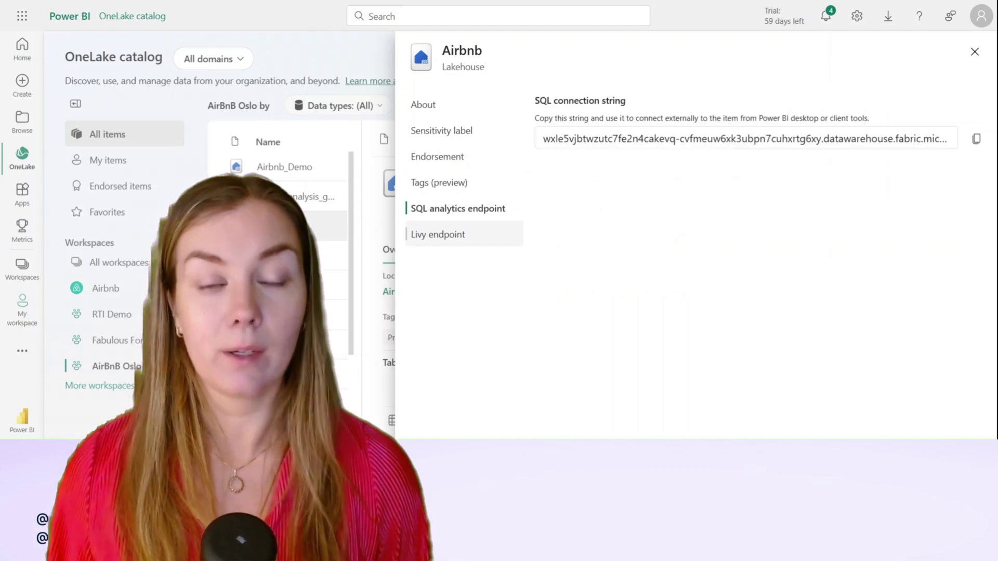
{"action": "left_click", "coordinate": [480, 234]}
{"action": "key", "text": "Escape"}
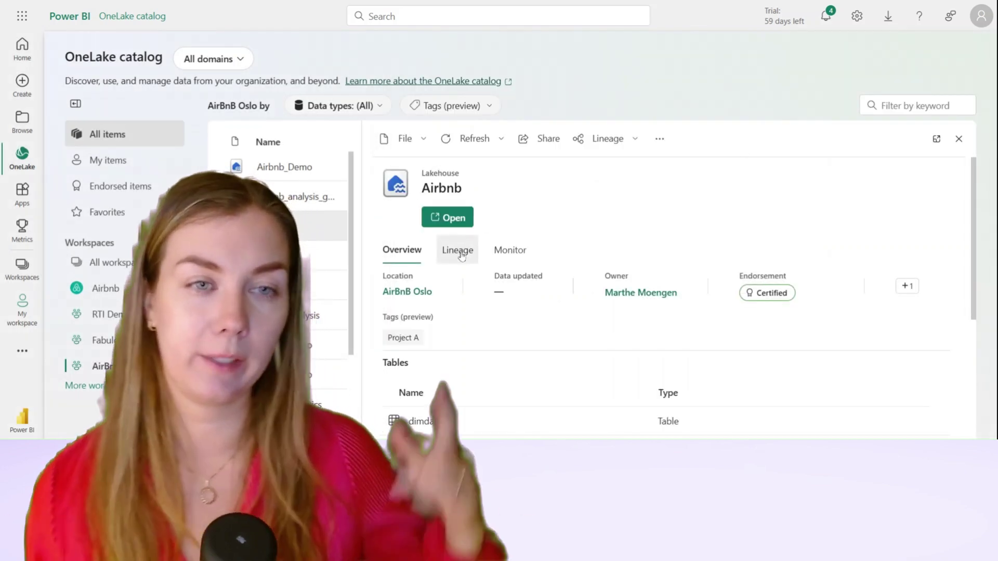
Show the Airbnb lakehouse's lineage as a graph and pan toward the downstream items.
{"action": "left_click", "coordinate": [459, 251]}
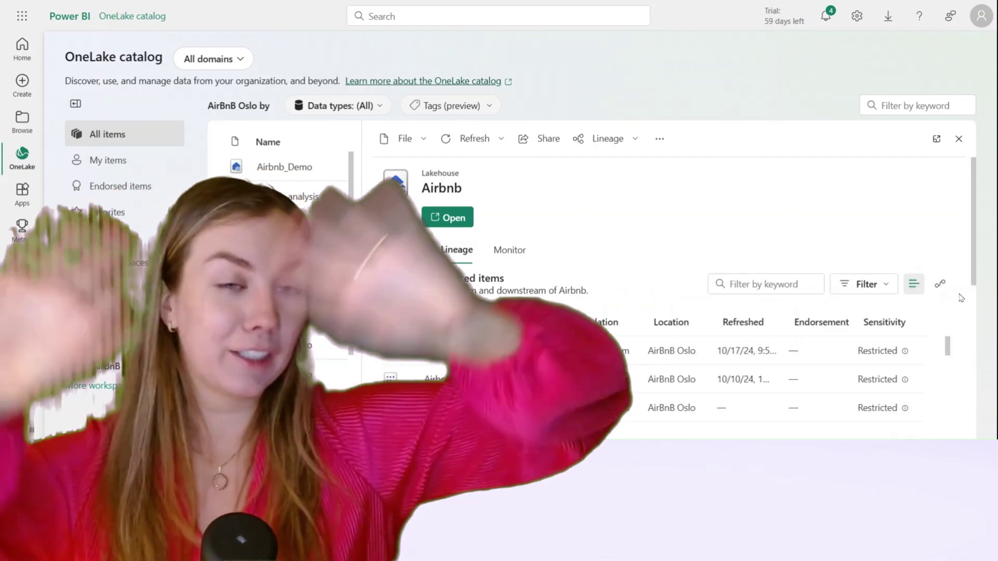
{"action": "left_click", "coordinate": [940, 283]}
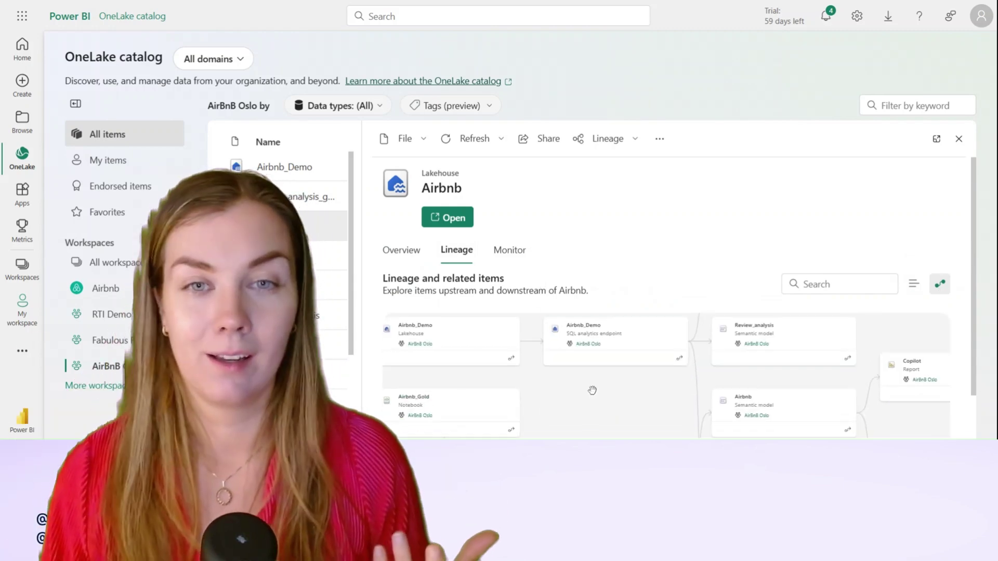
{"action": "left_click_drag", "start_coordinate": [593, 390], "coordinate": [535, 401]}
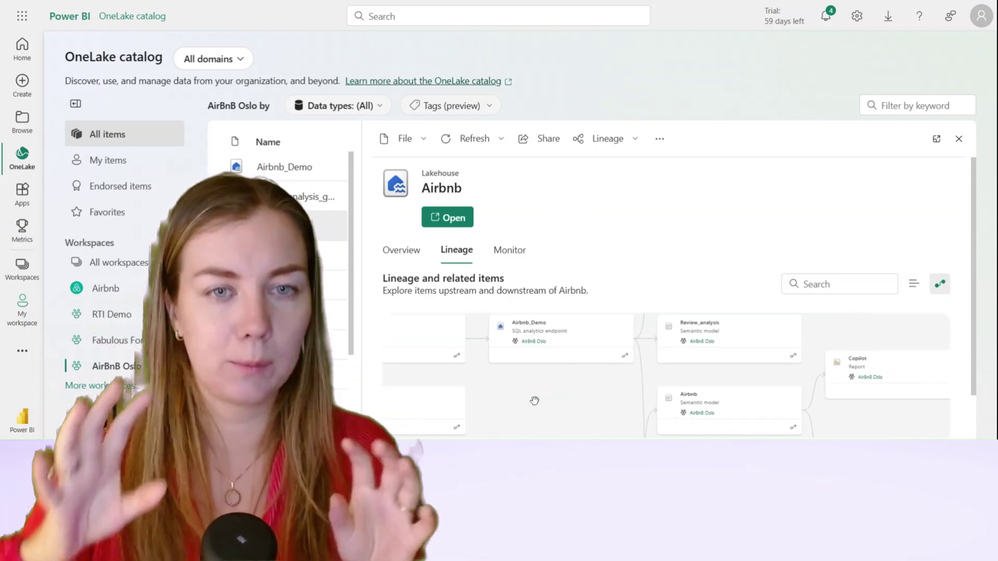
{"action": "scroll", "coordinate": [535, 401], "scroll_direction": "down", "scroll_amount": 3}
{"action": "scroll", "coordinate": [535, 401], "scroll_direction": "up", "scroll_amount": 5}
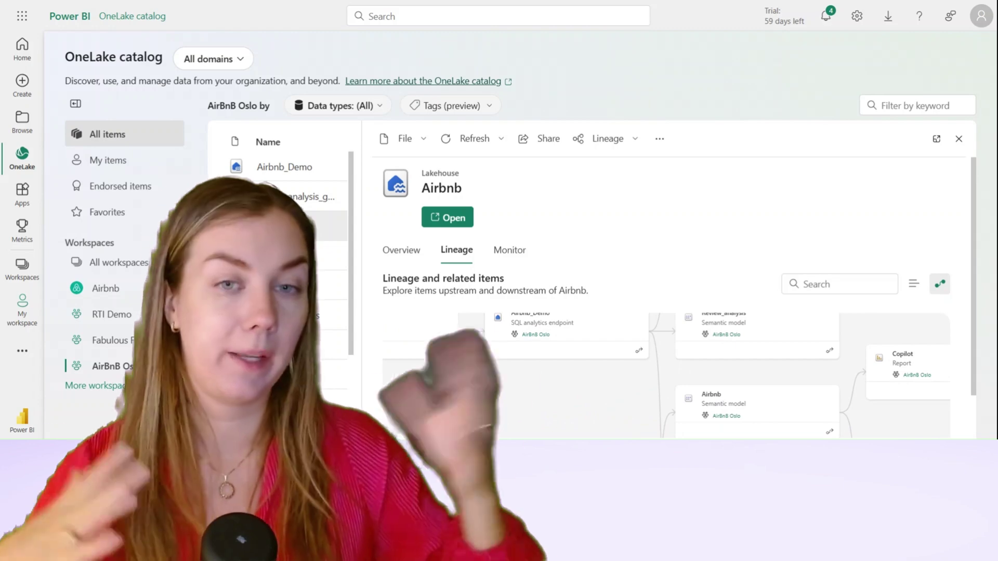
{"action": "scroll", "coordinate": [534, 400], "scroll_direction": "down", "scroll_amount": 3}
Recentre the lineage graph, then check the lakehouse's recent runs, which show no activities.
{"action": "left_click_drag", "start_coordinate": [535, 400], "coordinate": [647, 393]}
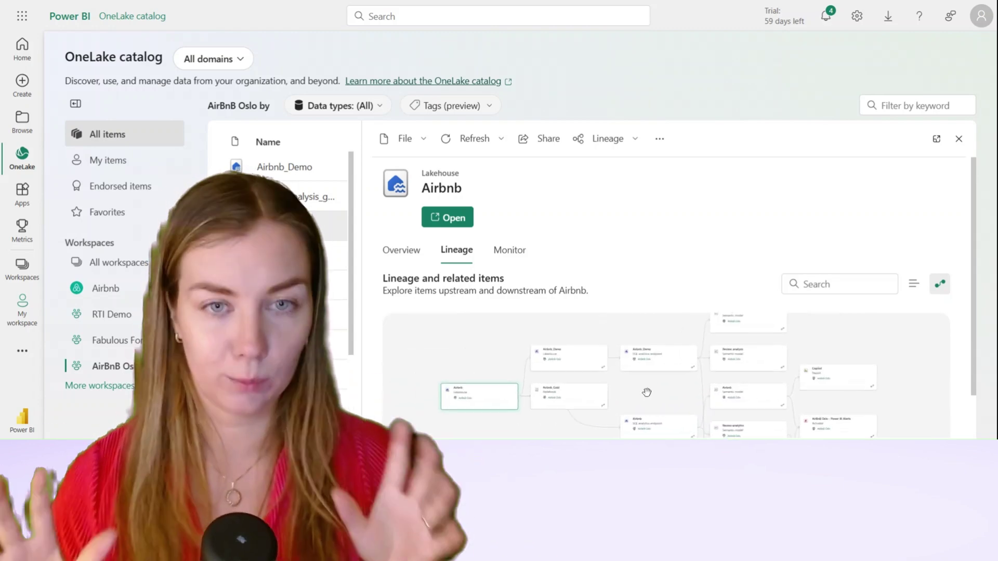
{"action": "scroll", "coordinate": [682, 244], "scroll_direction": "down", "scroll_amount": 1}
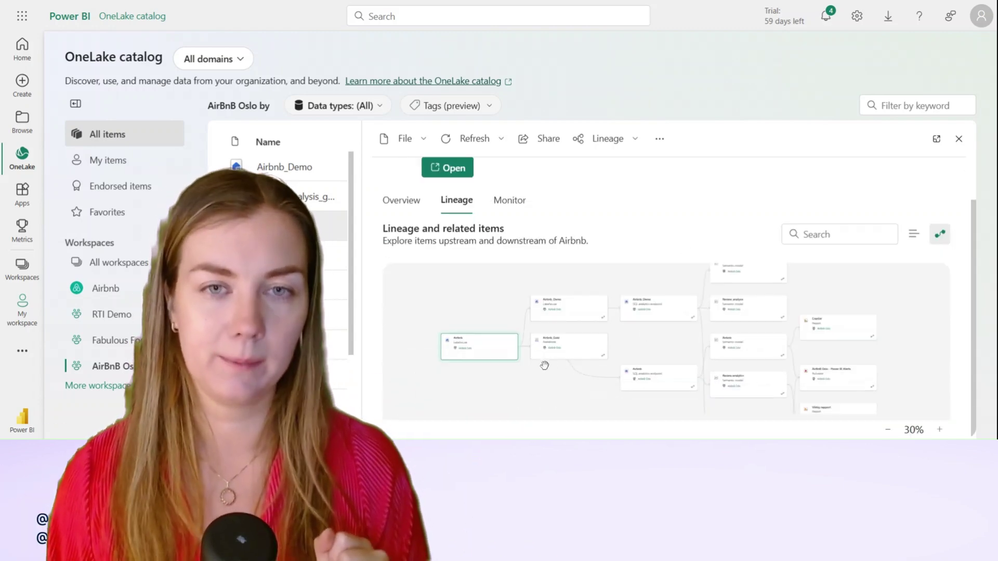
{"action": "left_click_drag", "start_coordinate": [544, 365], "coordinate": [512, 426]}
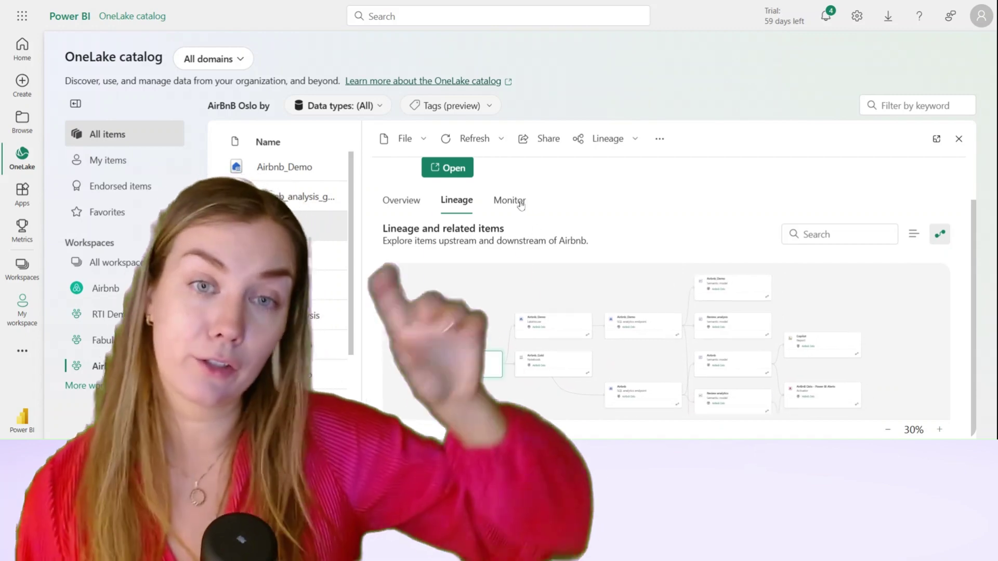
{"action": "left_click", "coordinate": [521, 205]}
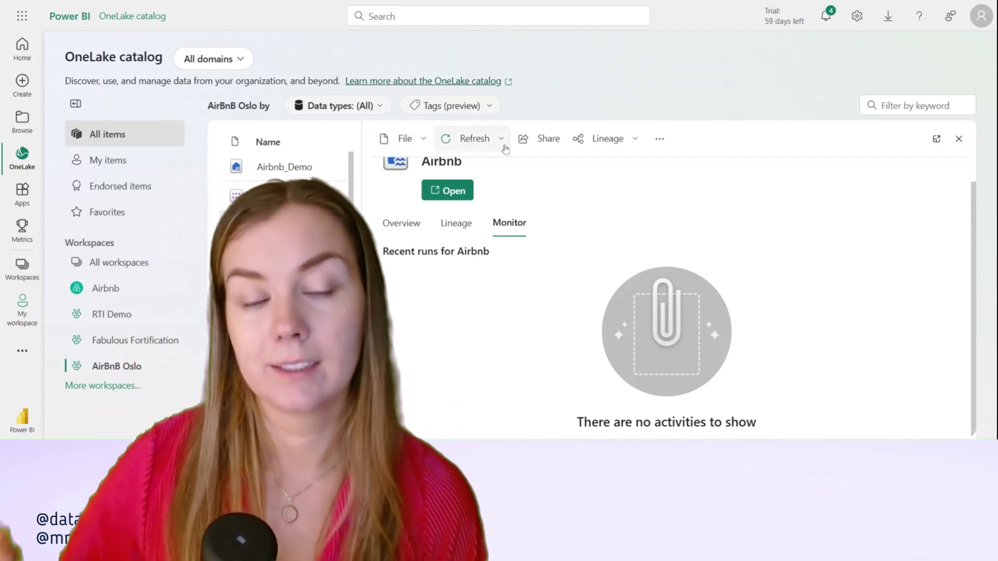
{"action": "left_click", "coordinate": [333, 111]}
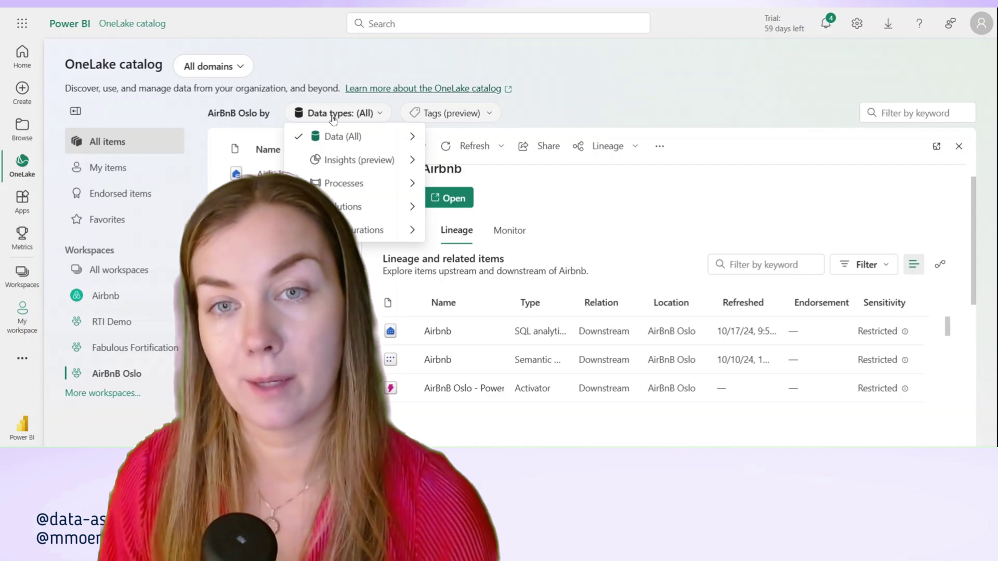
Filter the catalog to Data pipeline items across all workspaces.
{"action": "mouse_move", "coordinate": [351, 188]}
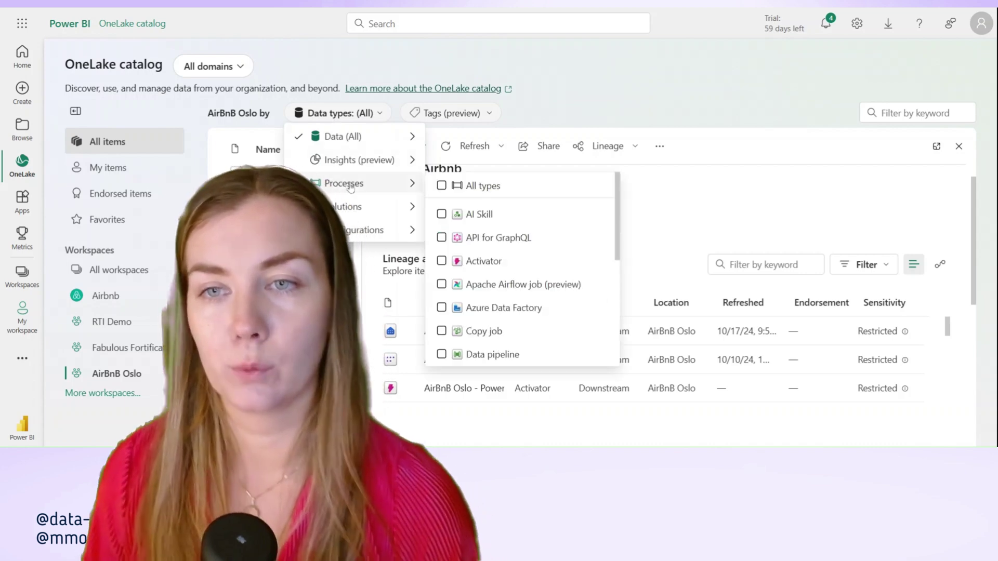
{"action": "left_click", "coordinate": [442, 355]}
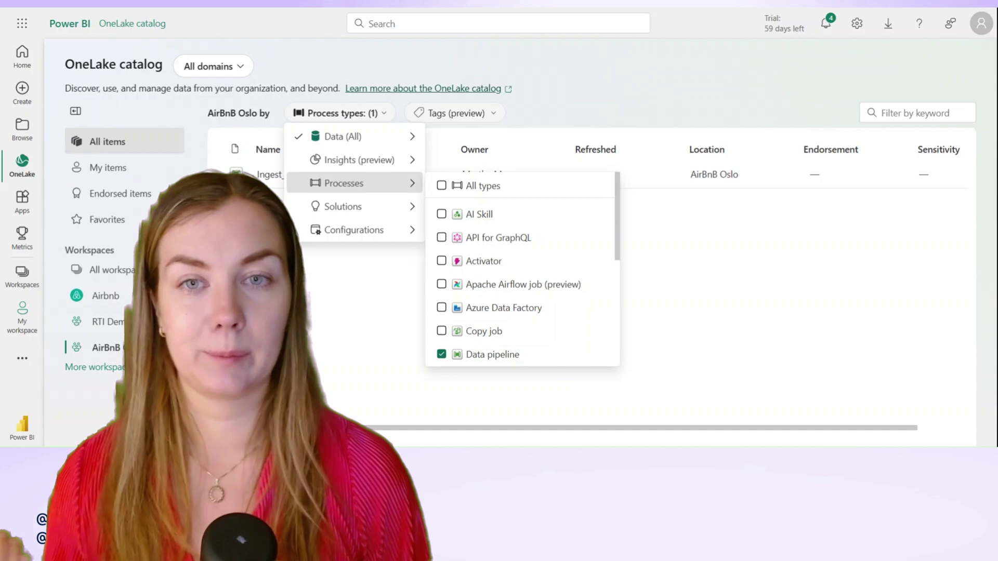
{"action": "left_click", "coordinate": [109, 270]}
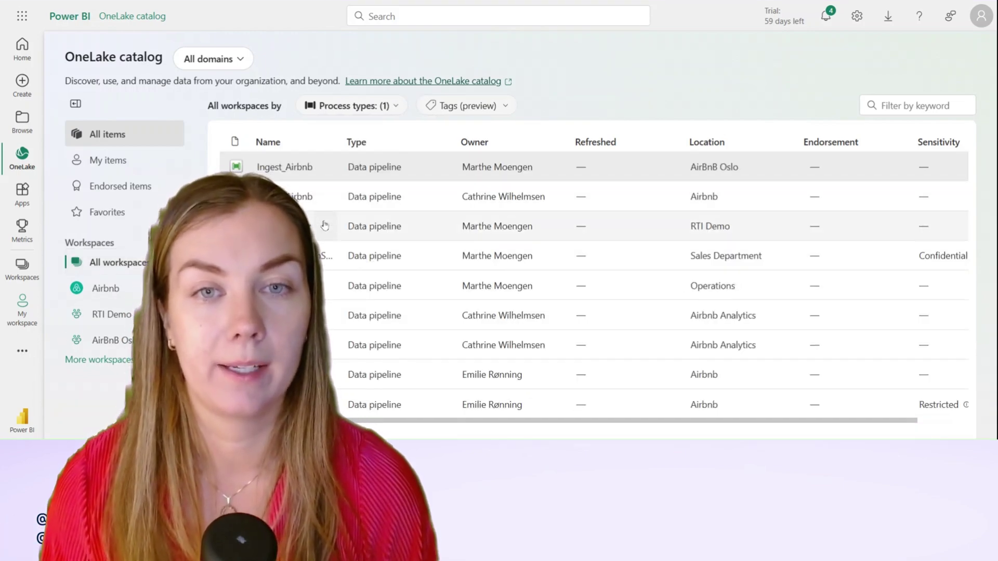
View Schedule Youtube's recent runs, a mix of Failed and Succeeded from 11/02/2024.
{"action": "left_click", "coordinate": [270, 226]}
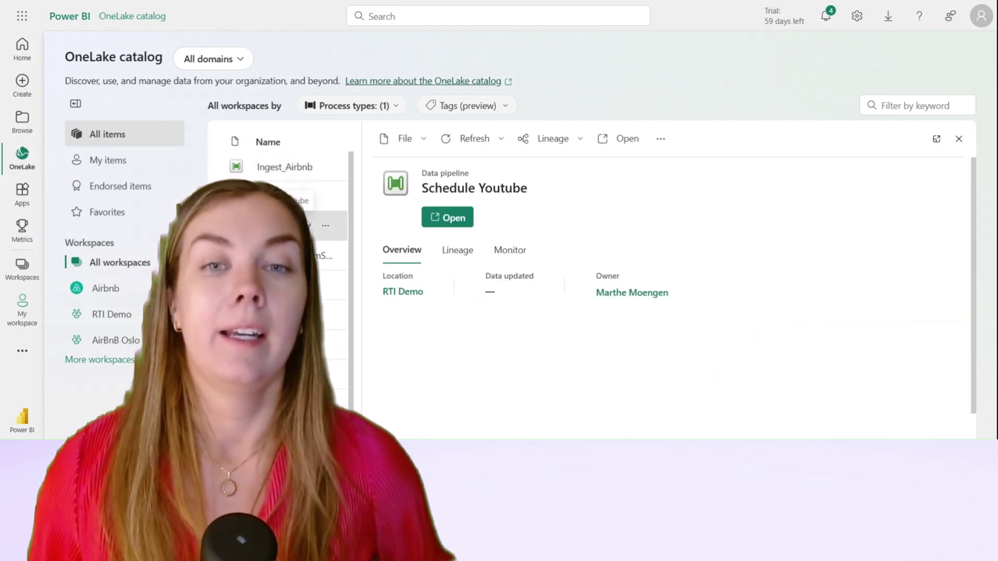
{"action": "left_click", "coordinate": [510, 250]}
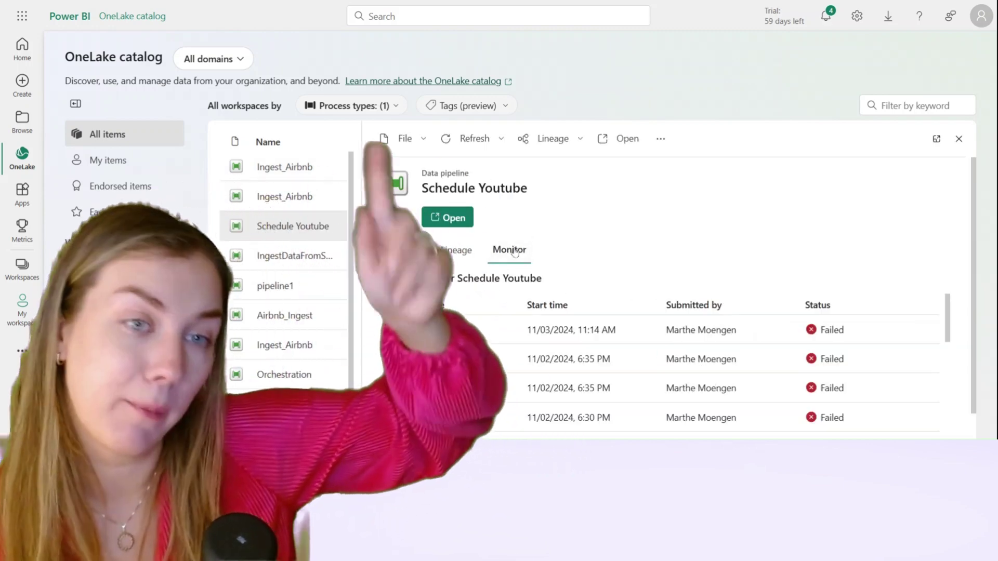
{"action": "scroll", "coordinate": [525, 317], "scroll_direction": "down", "scroll_amount": 1}
{"action": "scroll", "coordinate": [525, 317], "scroll_direction": "down", "scroll_amount": 5}
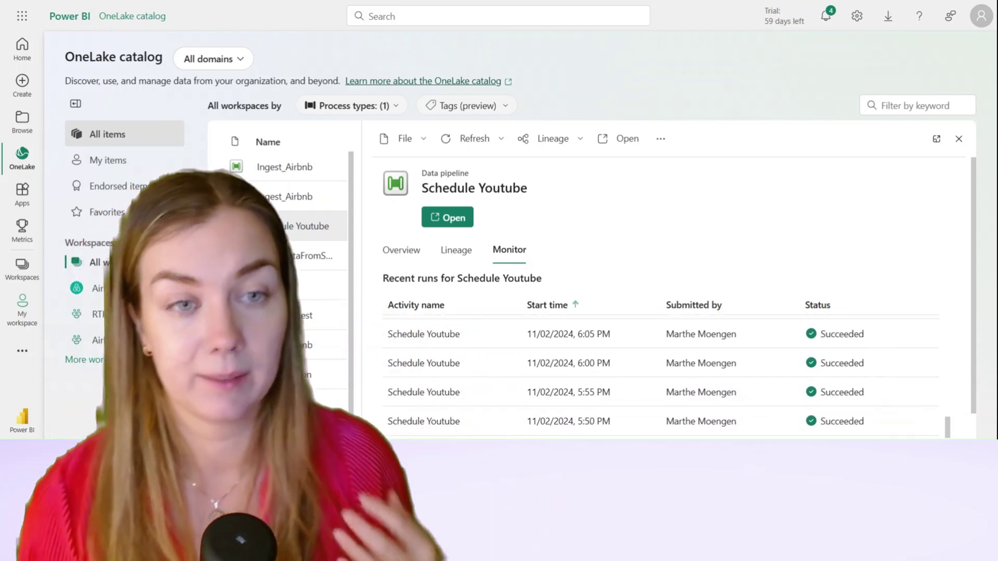
{"action": "scroll", "coordinate": [573, 387], "scroll_direction": "up", "scroll_amount": 2}
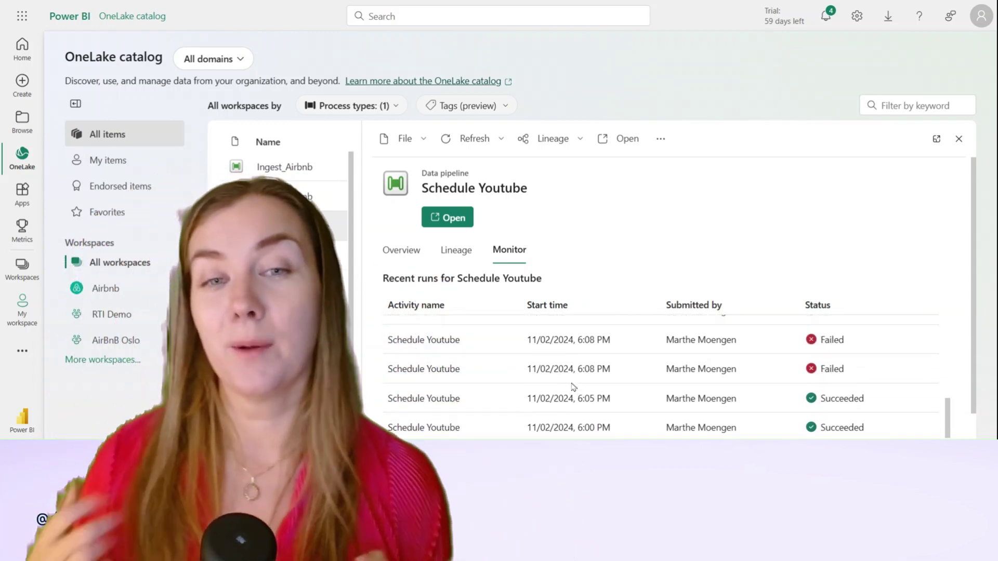
{"action": "scroll", "coordinate": [661, 379], "scroll_direction": "down", "scroll_amount": 2}
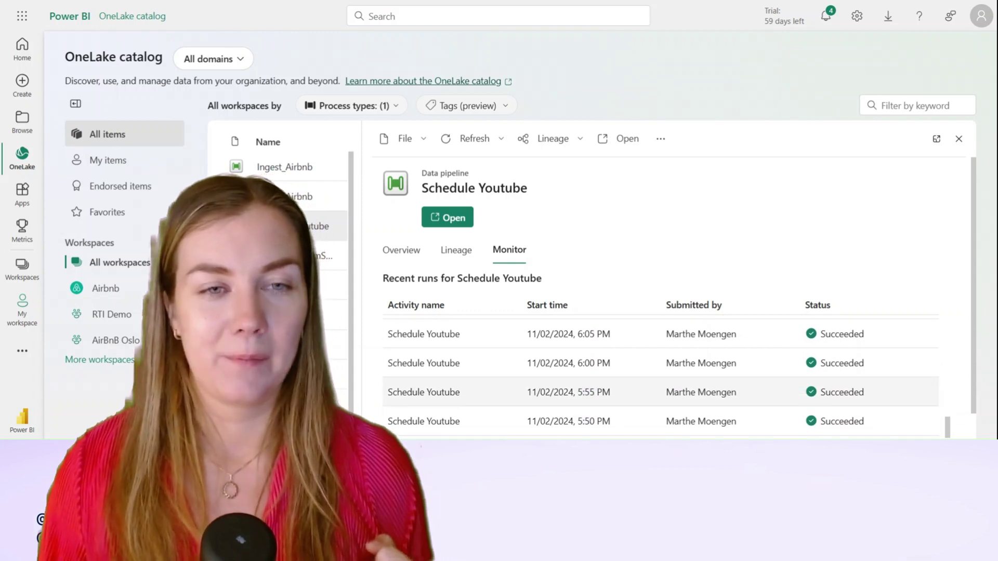
{"action": "scroll", "coordinate": [661, 377], "scroll_direction": "up", "scroll_amount": 1}
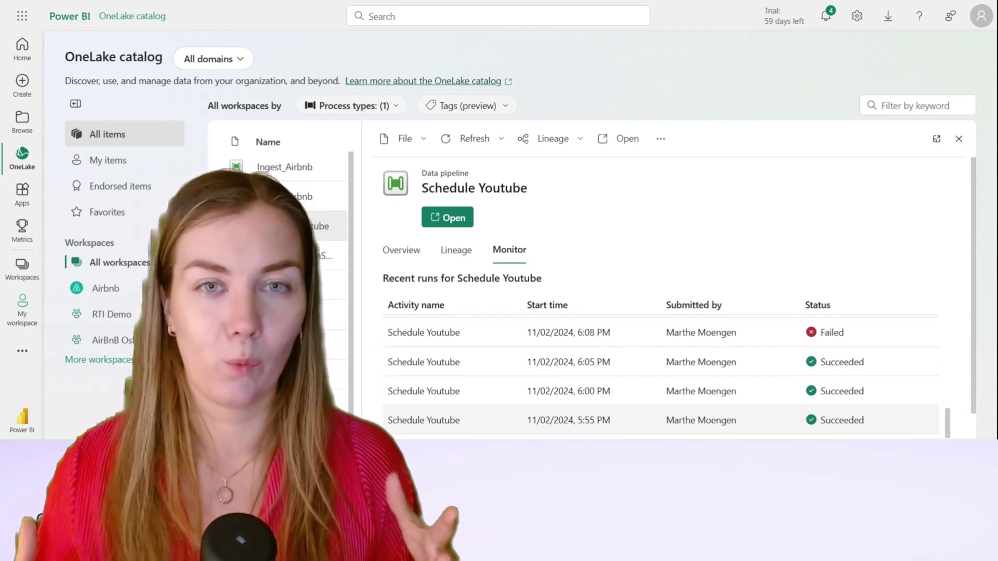
{"action": "scroll", "coordinate": [661, 380], "scroll_direction": "up", "scroll_amount": 1}
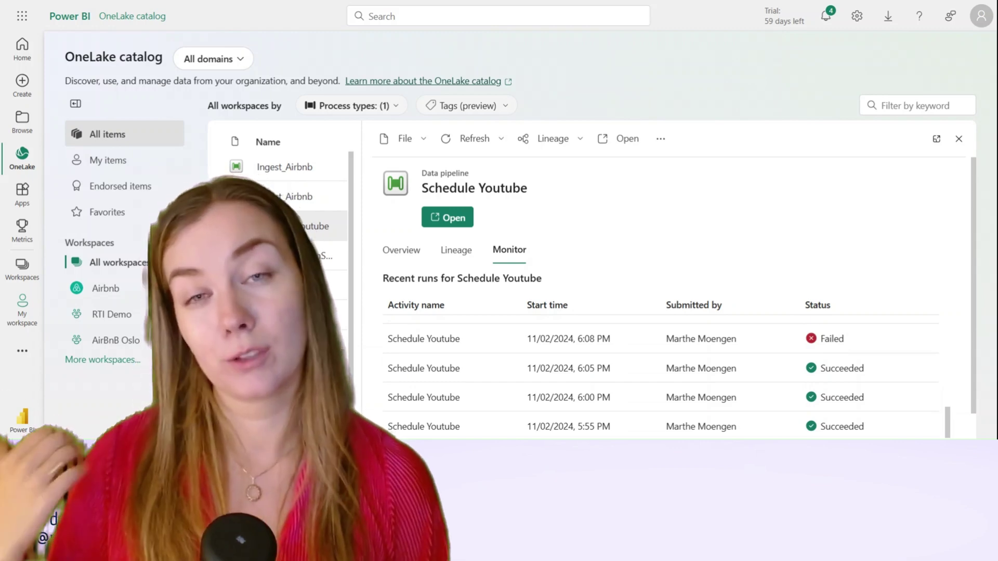
Review the Schedule Youtube pipeline's full recent runs list from the Refresh menu.
{"action": "left_click", "coordinate": [501, 140]}
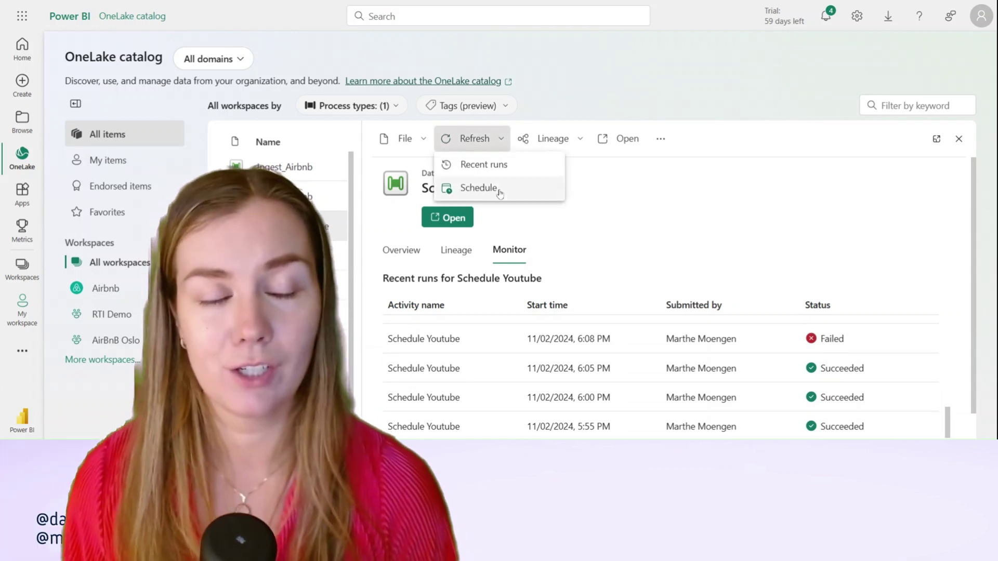
{"action": "left_click", "coordinate": [514, 165]}
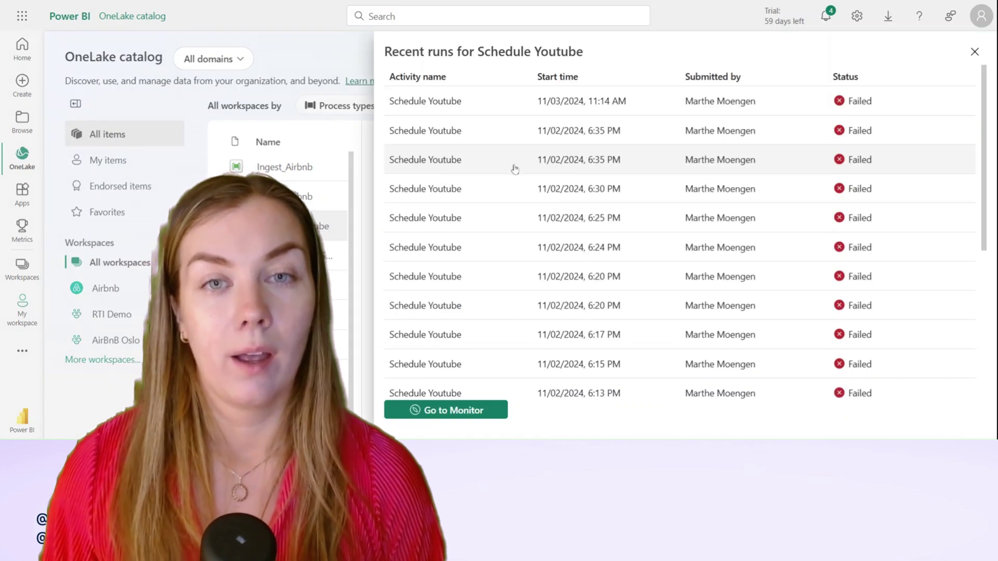
{"action": "scroll", "coordinate": [515, 169], "scroll_direction": "down", "scroll_amount": 5}
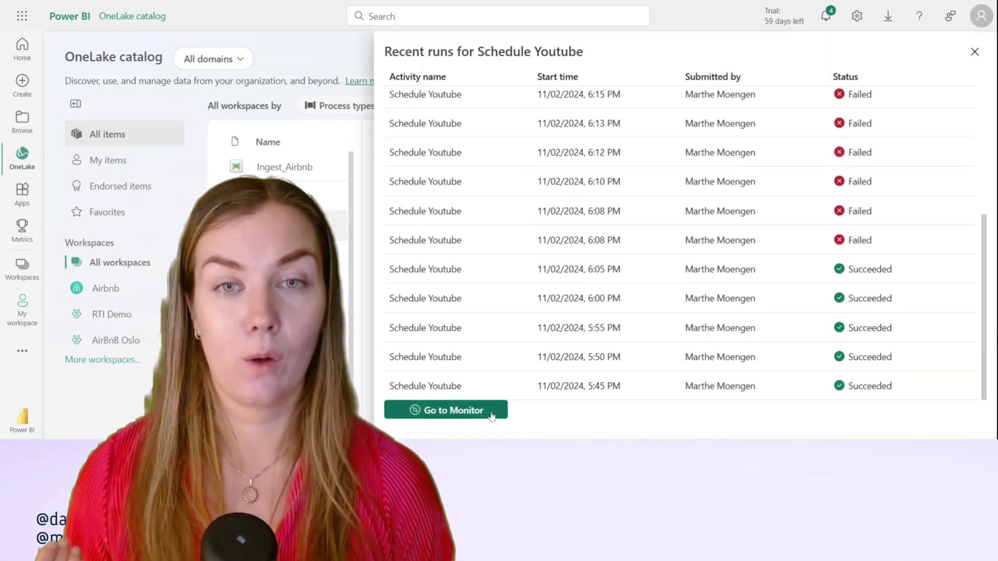
{"action": "left_click", "coordinate": [975, 53]}
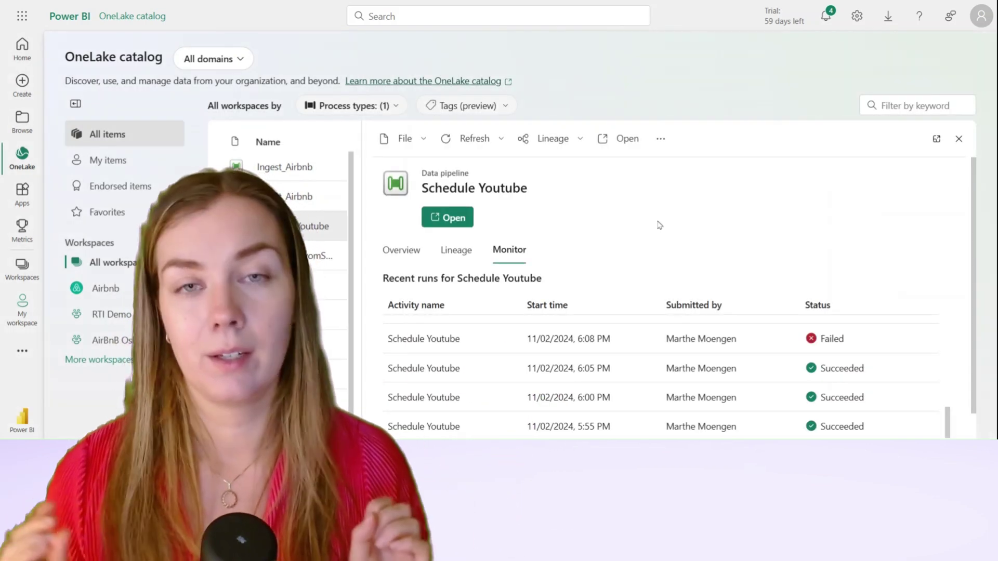
Check the pipeline's Lineage options, then add Schedule Youtube to favorites.
{"action": "left_click", "coordinate": [580, 145]}
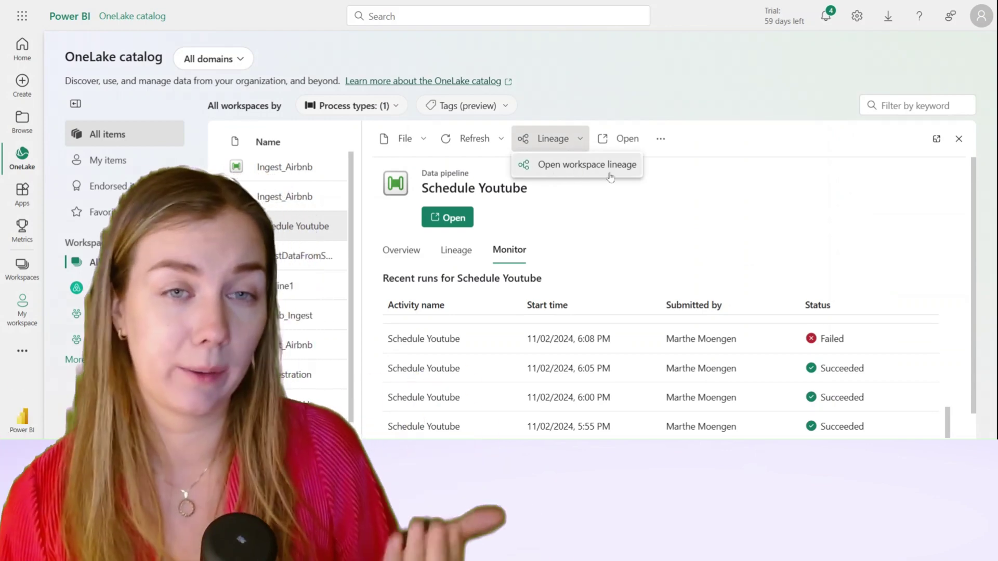
{"action": "left_click", "coordinate": [615, 141]}
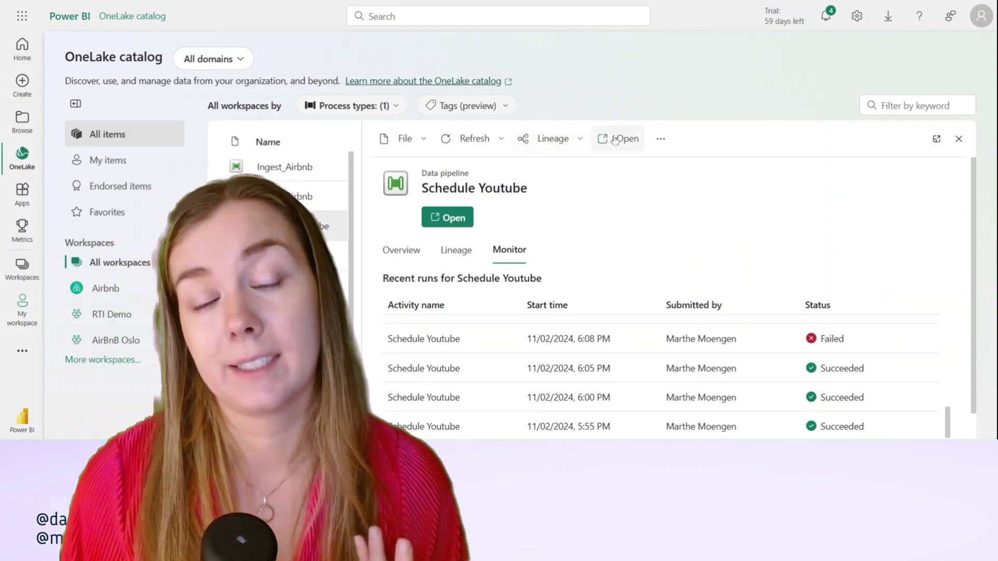
{"action": "left_click", "coordinate": [660, 146]}
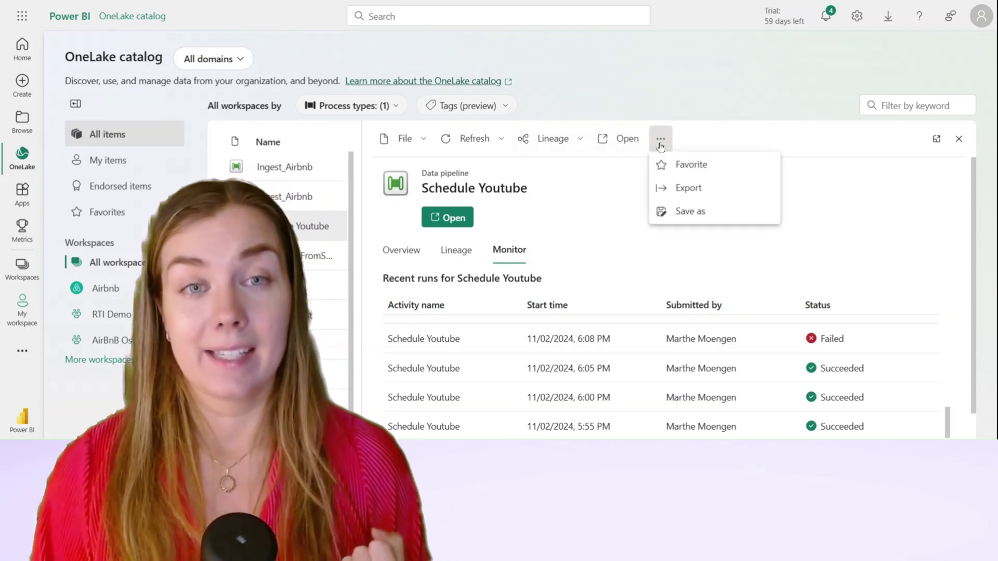
{"action": "left_click", "coordinate": [663, 172]}
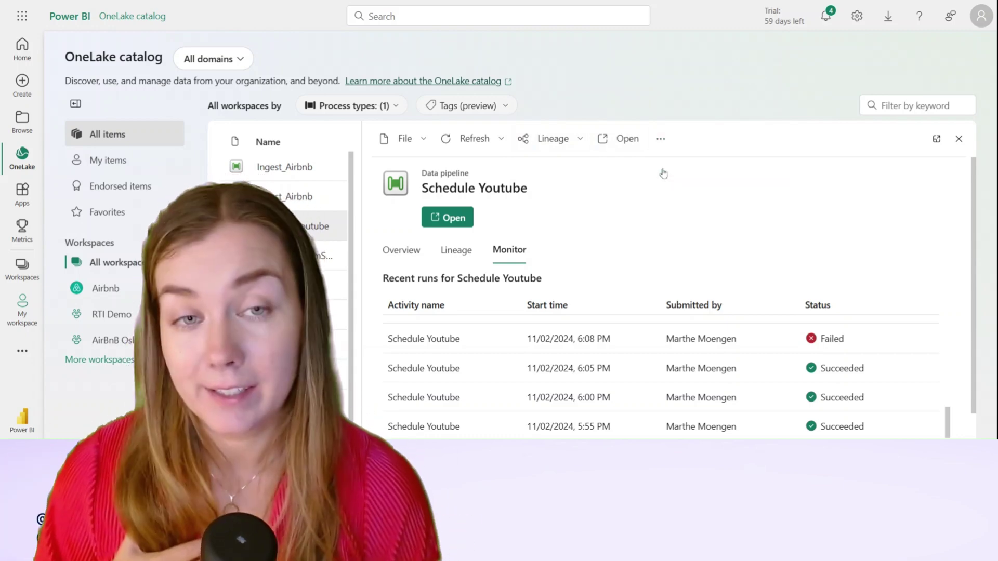
{"action": "left_click", "coordinate": [660, 145]}
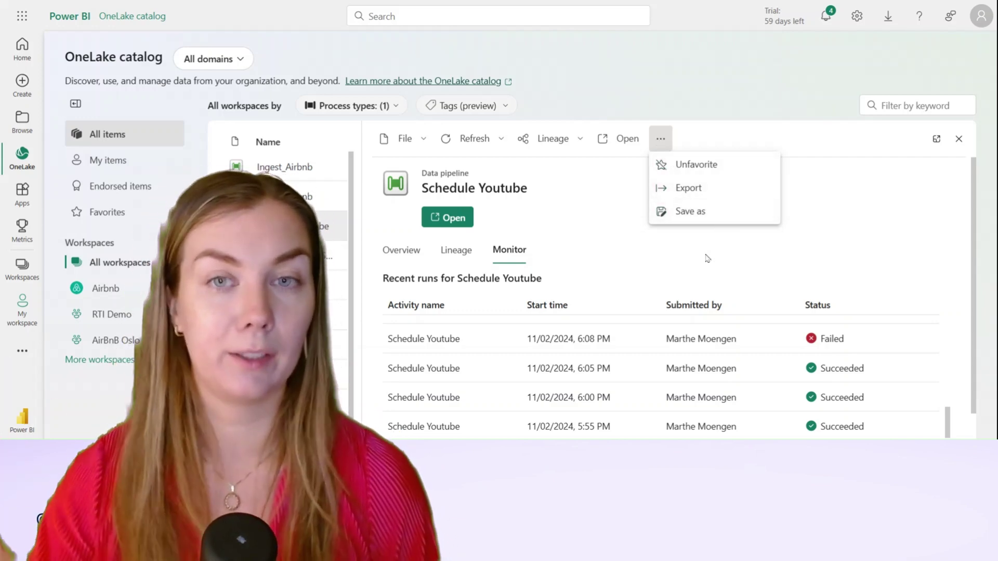
Filter the OneLake catalog to Favorites, showing only the Schedule Youtube pipeline.
{"action": "left_click", "coordinate": [106, 217]}
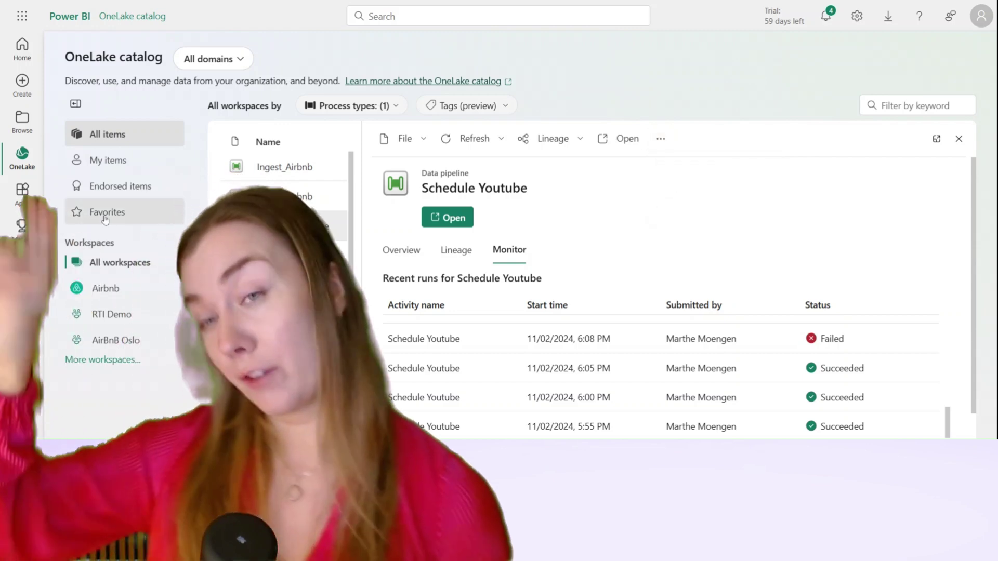